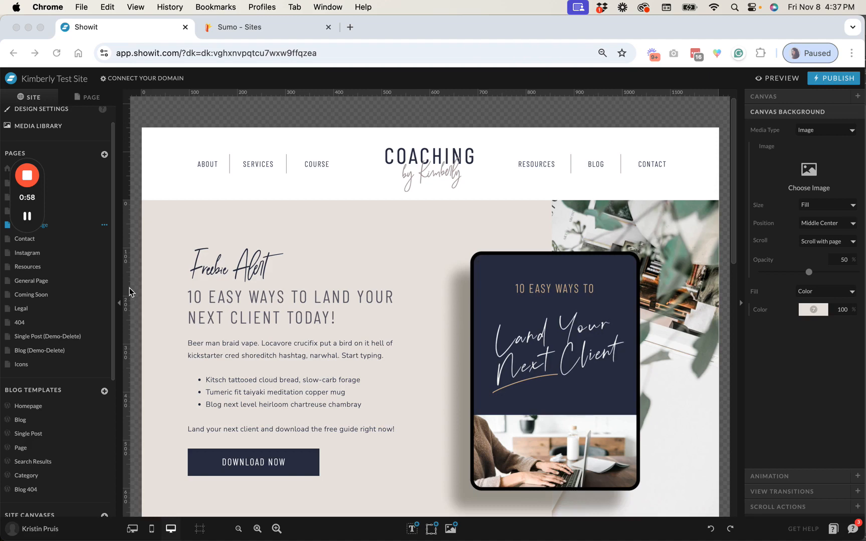
drag(43, 197, 38, 475)
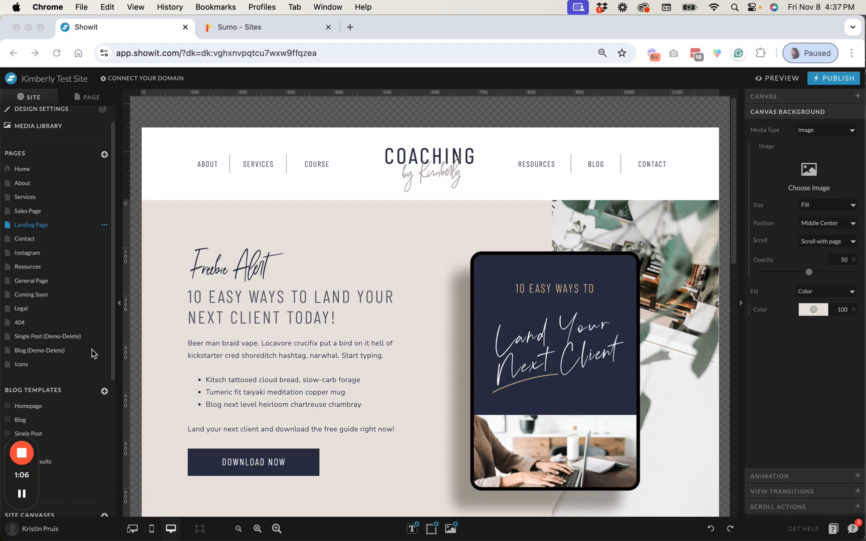
scroll(92, 350, up, 2)
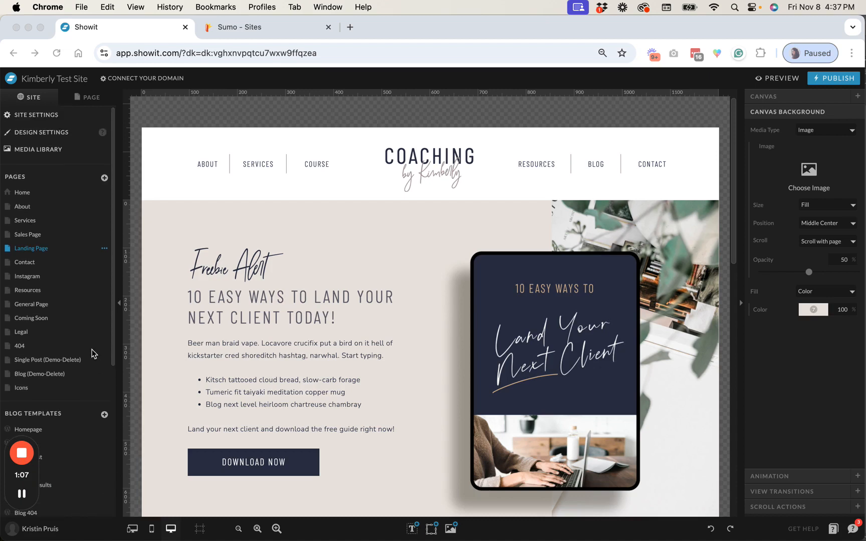
Open the BDOW! install code for the kdesign.co site and select its site ID
click(254, 29)
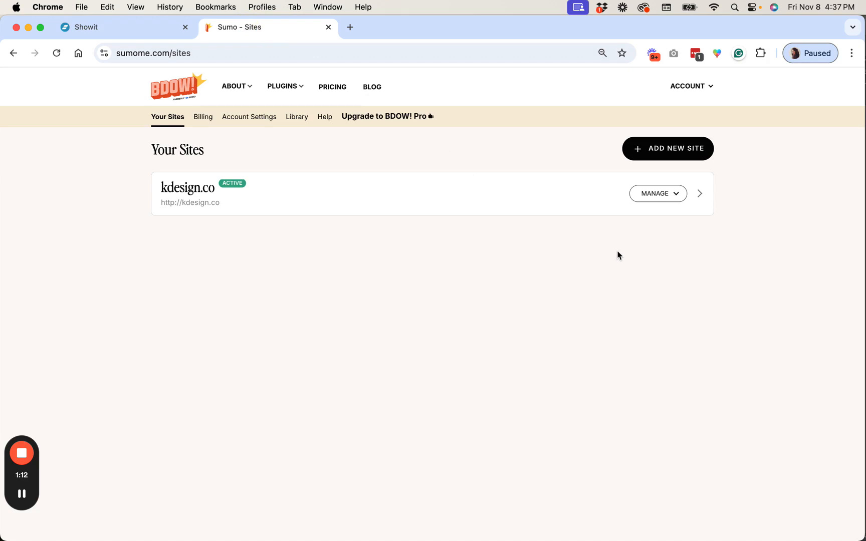
click(682, 197)
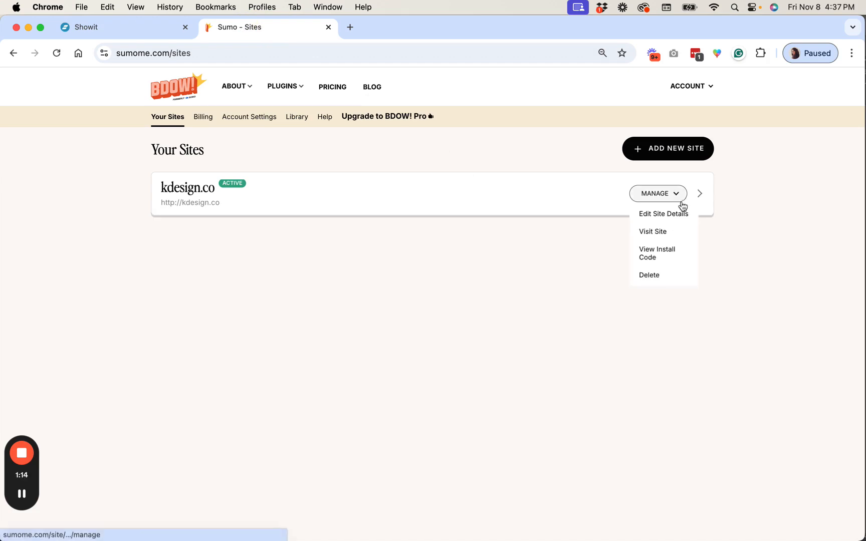
click(664, 254)
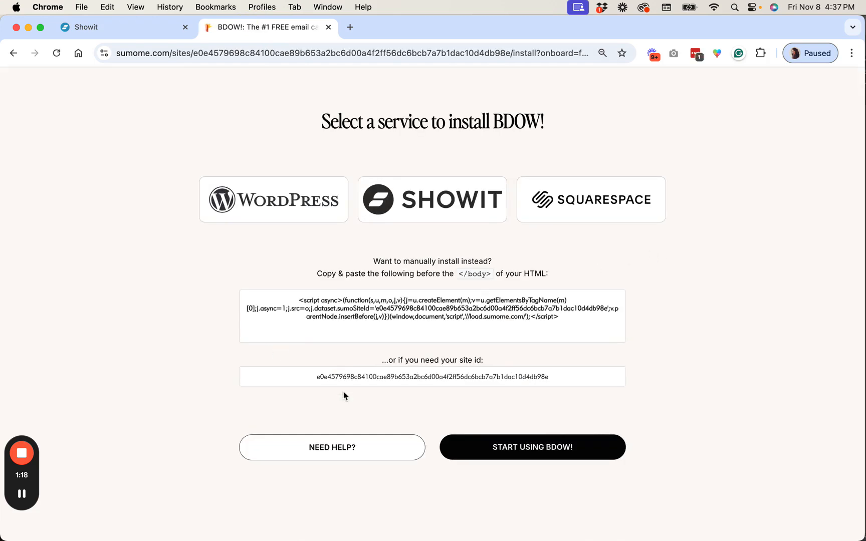
click(341, 377)
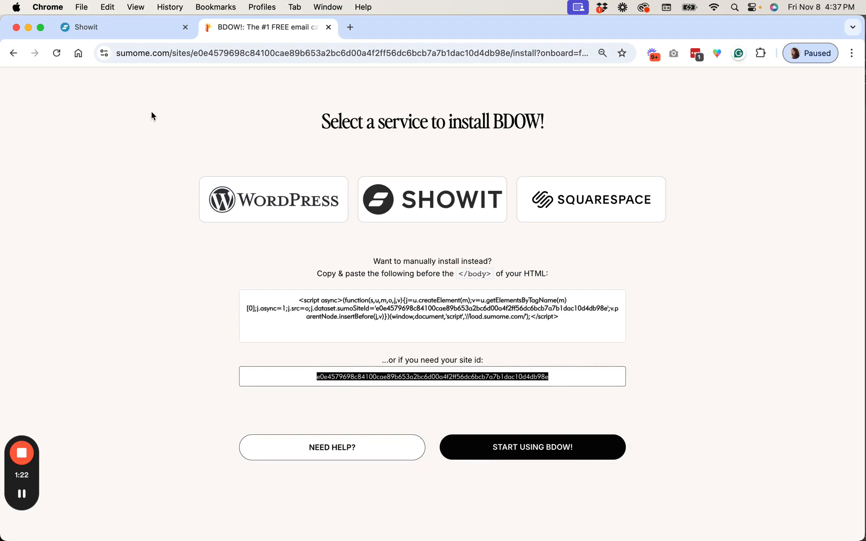
Paste the BDOW! site ID into the site settings' third-party SiteID field and save
click(117, 31)
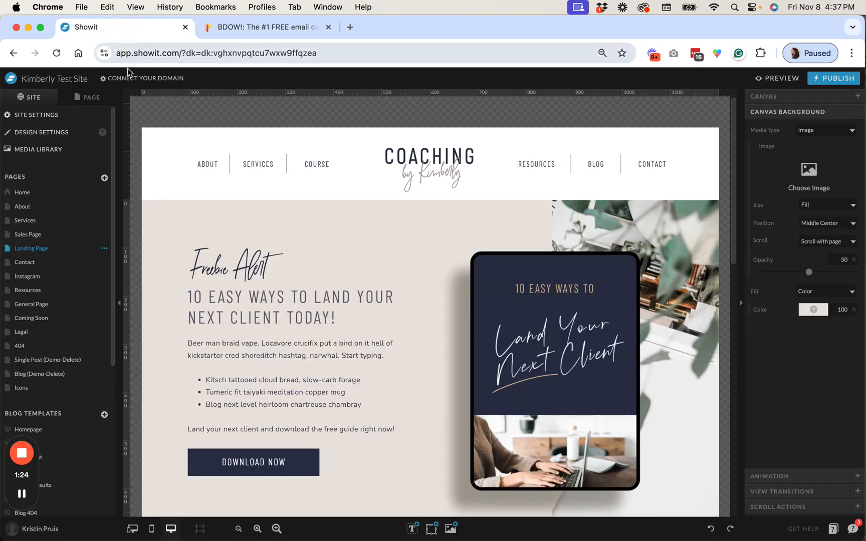
click(42, 119)
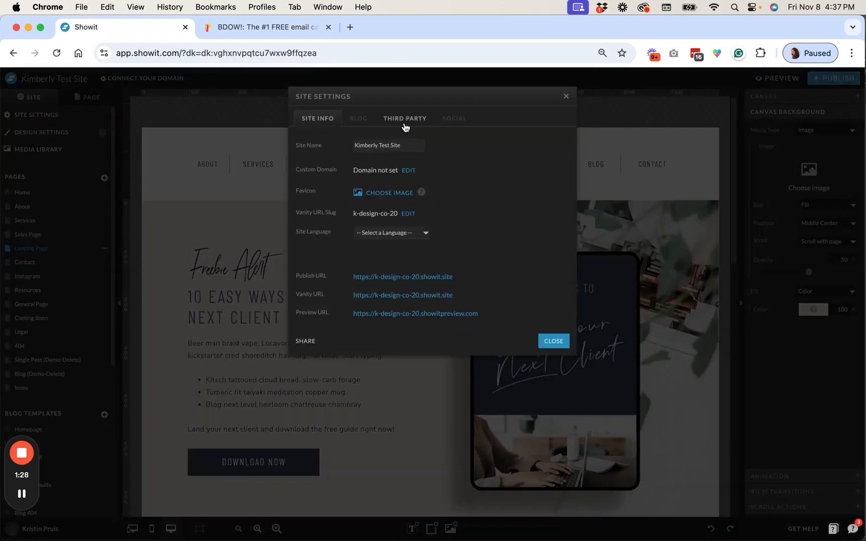
click(404, 122)
click(411, 282)
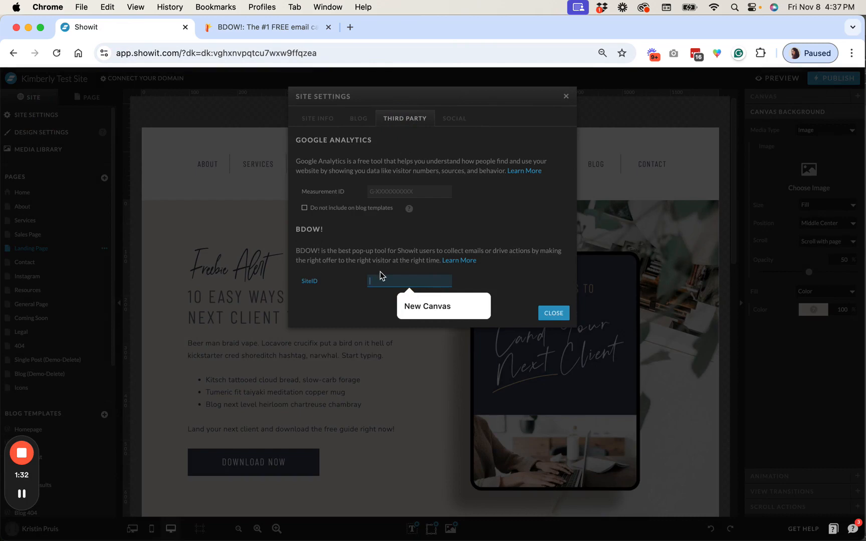
key(super+v)
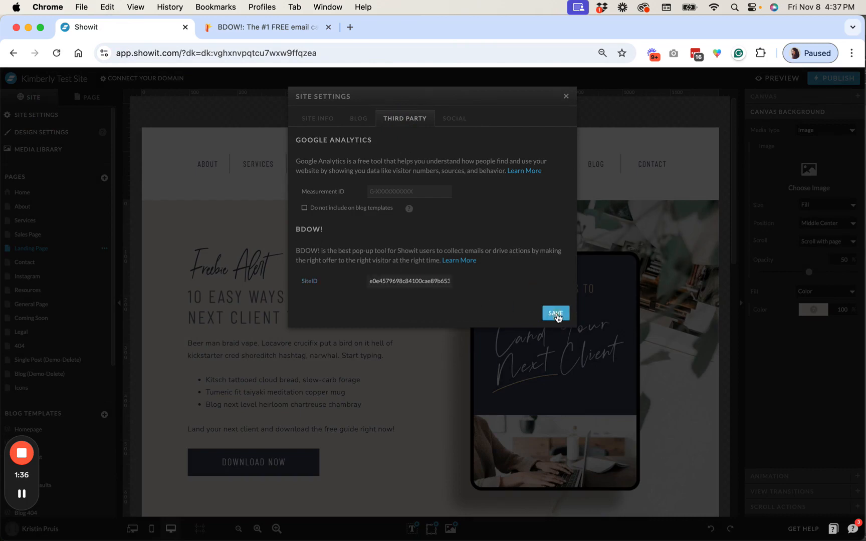
click(554, 312)
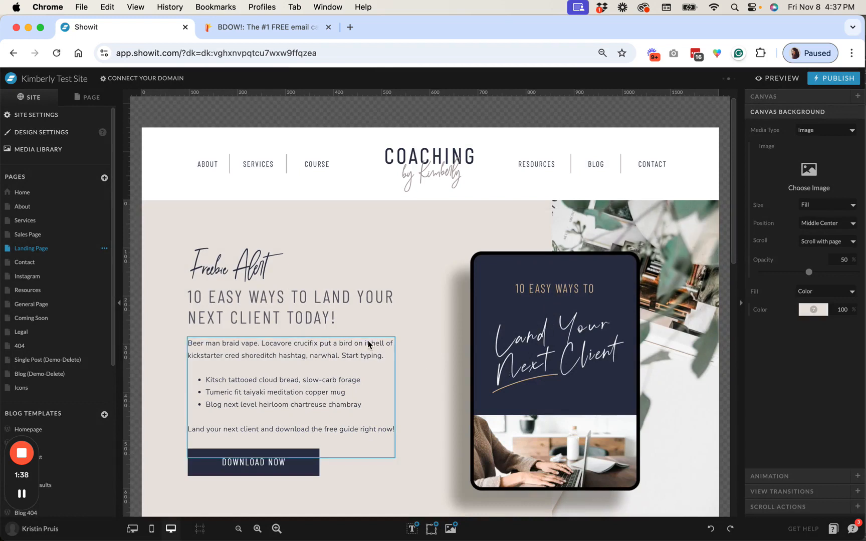
Return to the BDOW! sites list and open the kdesign.co site's dashboard in a new tab
click(287, 31)
click(14, 53)
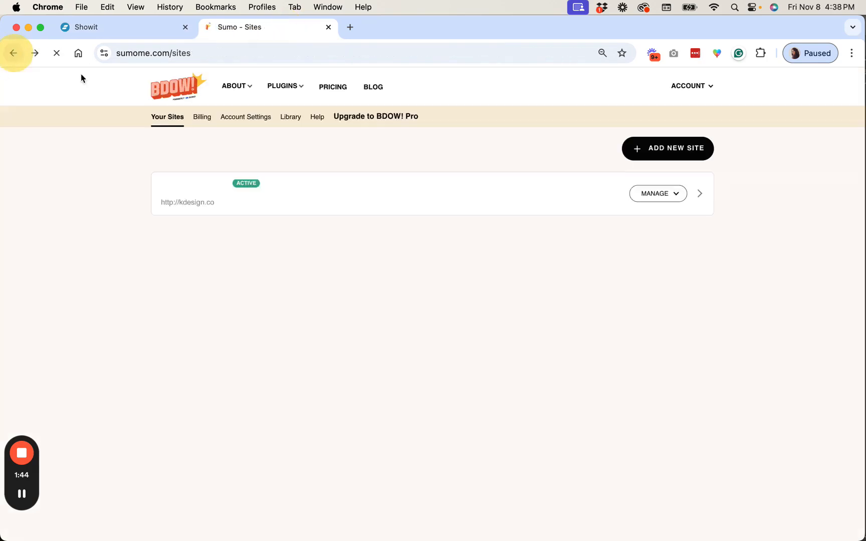
click(658, 193)
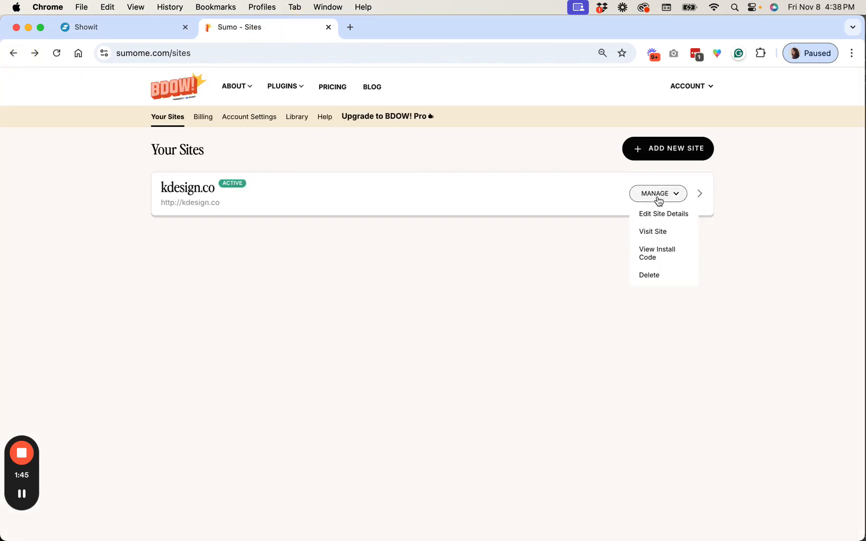
click(654, 231)
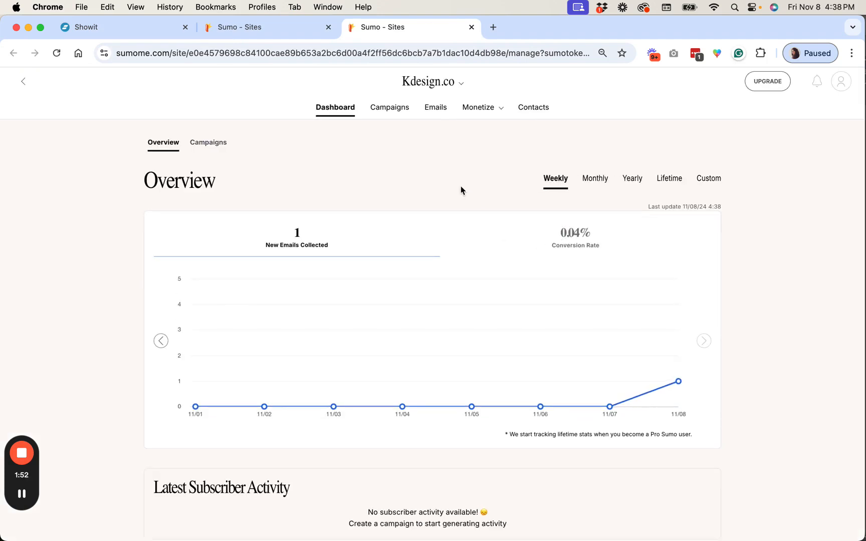
Go to the site's campaigns list and create a new campaign
scroll(461, 188, down, 2)
scroll(461, 188, down, 5)
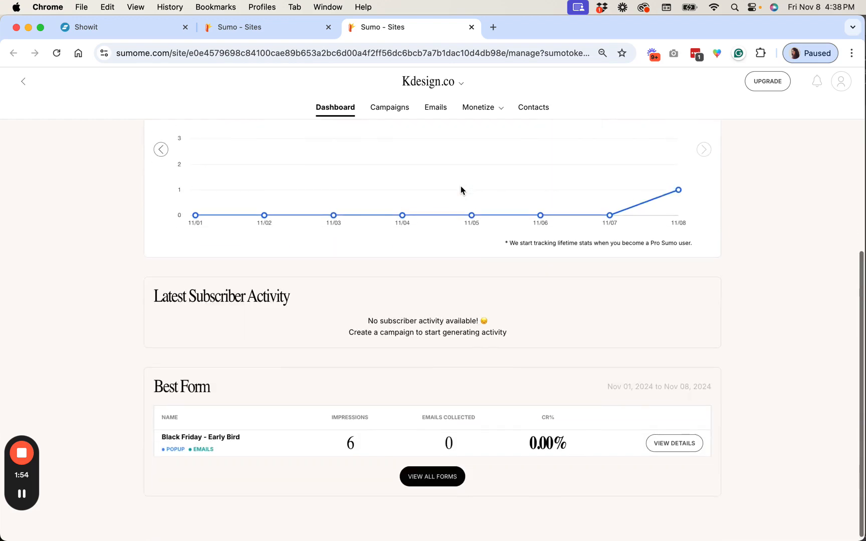
scroll(460, 188, up, 2)
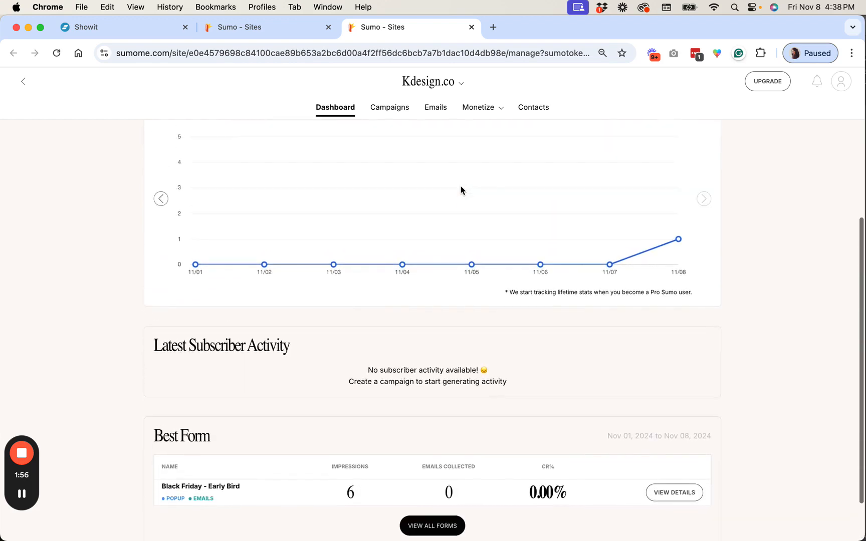
scroll(460, 145, up, 4)
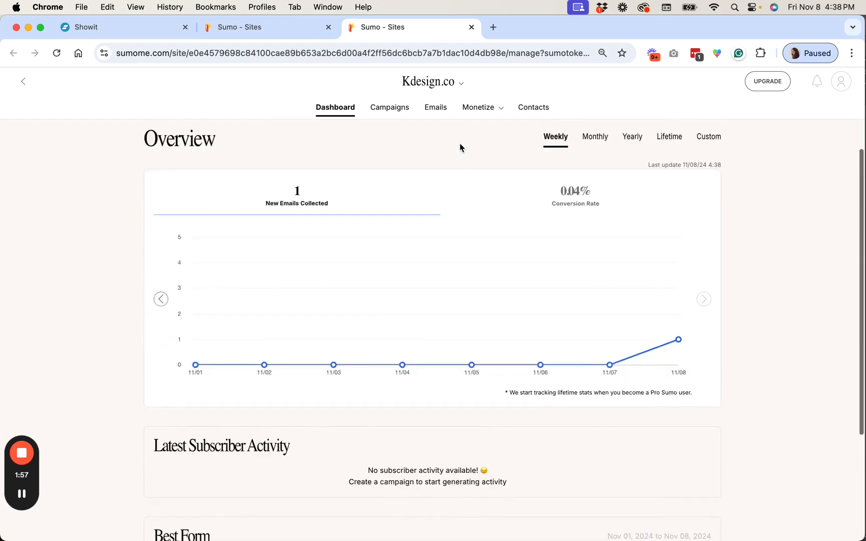
click(395, 117)
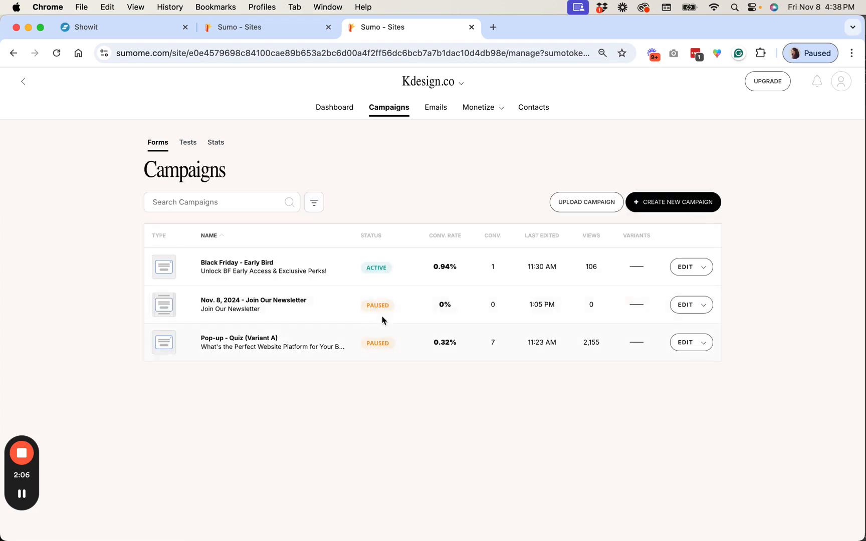
click(677, 206)
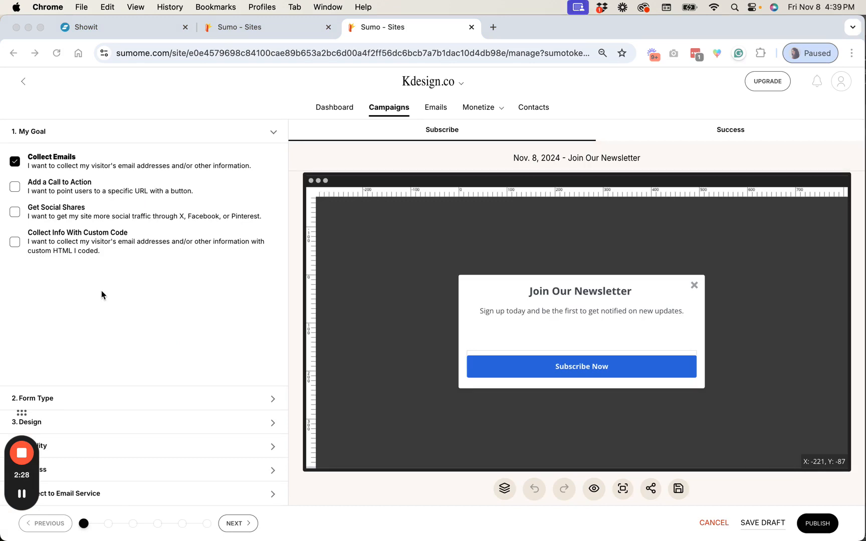
Scroll the landing page canvas and open its pop-up form site canvas for editing
click(148, 32)
scroll(410, 203, down, 10)
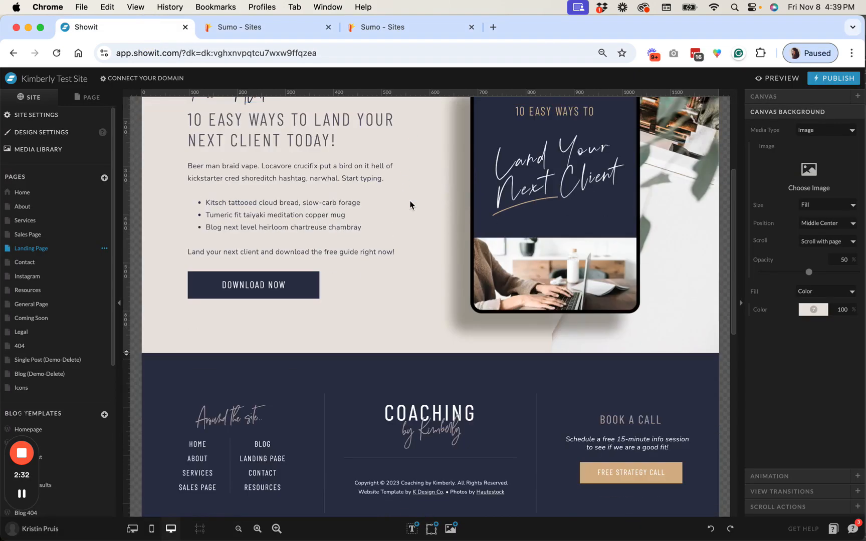
scroll(409, 203, up, 9)
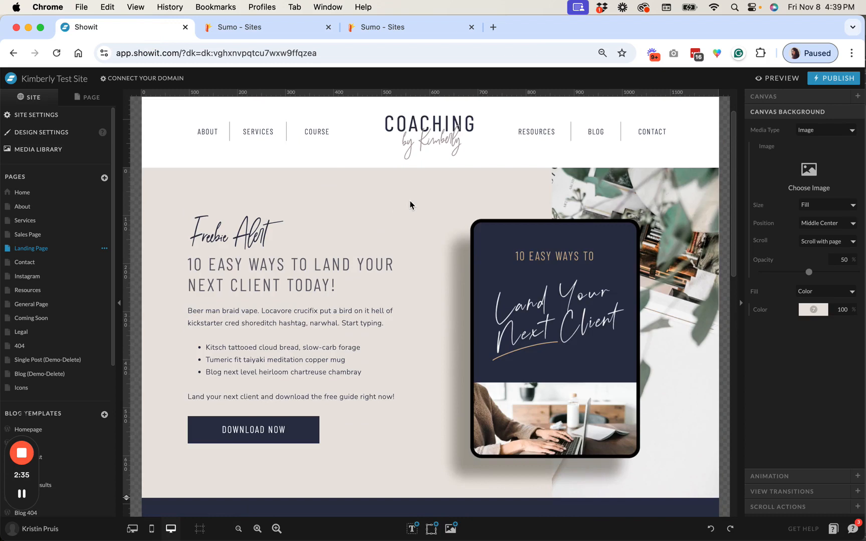
scroll(409, 202, down, 3)
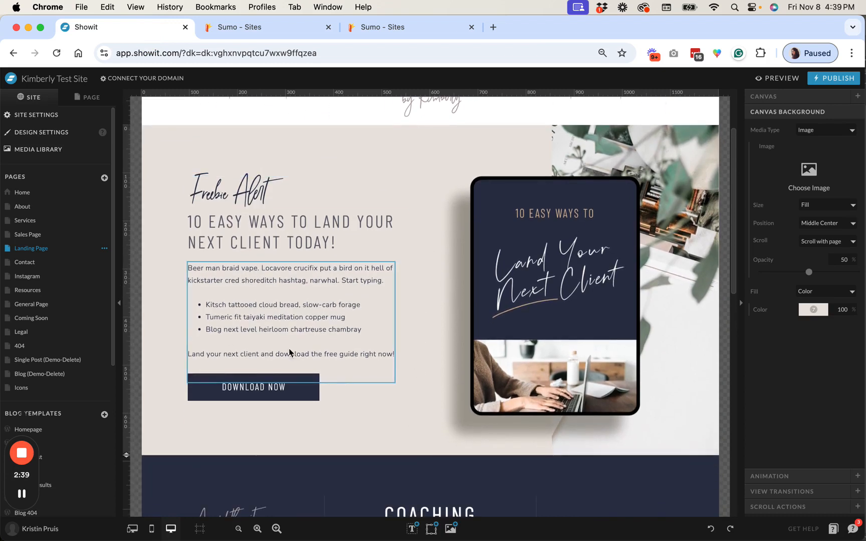
scroll(397, 158, down, 2)
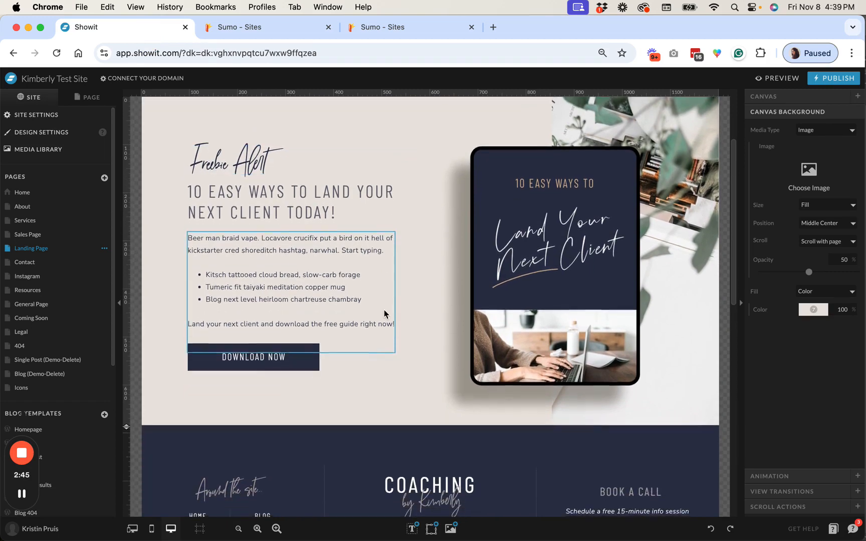
scroll(383, 309, down, 10)
scroll(386, 281, down, 9)
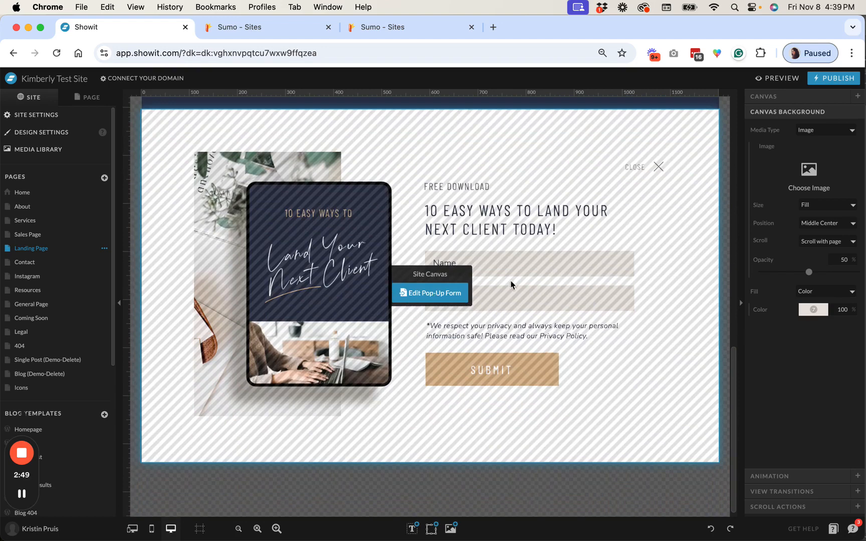
click(450, 293)
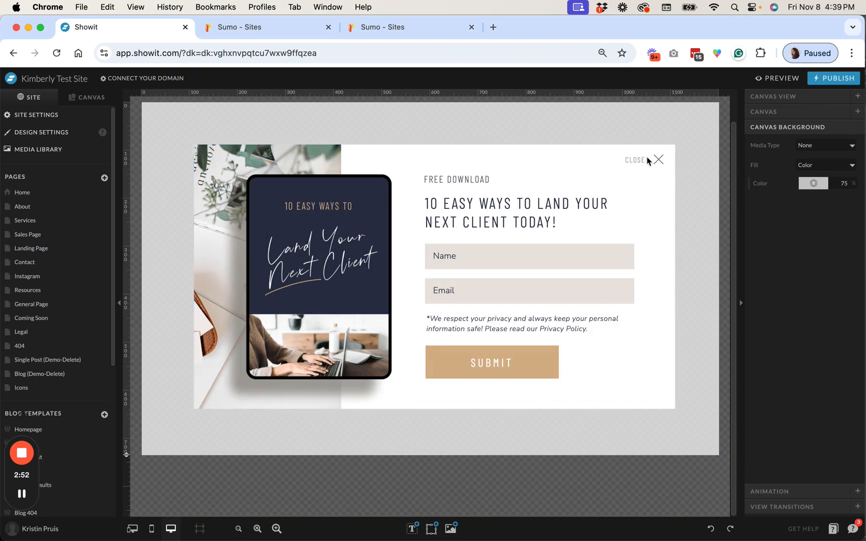
scroll(642, 355, up, 2)
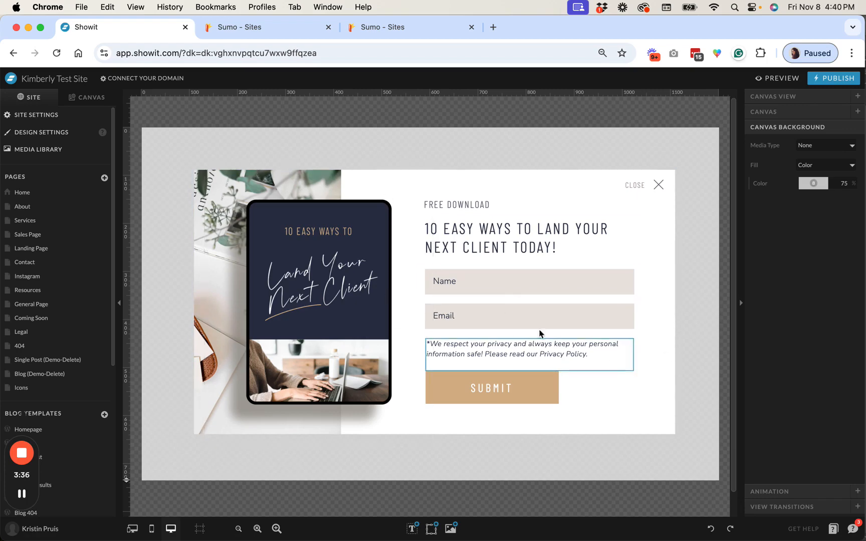
Set the new campaign's form type to Click Trigger Popup
click(275, 31)
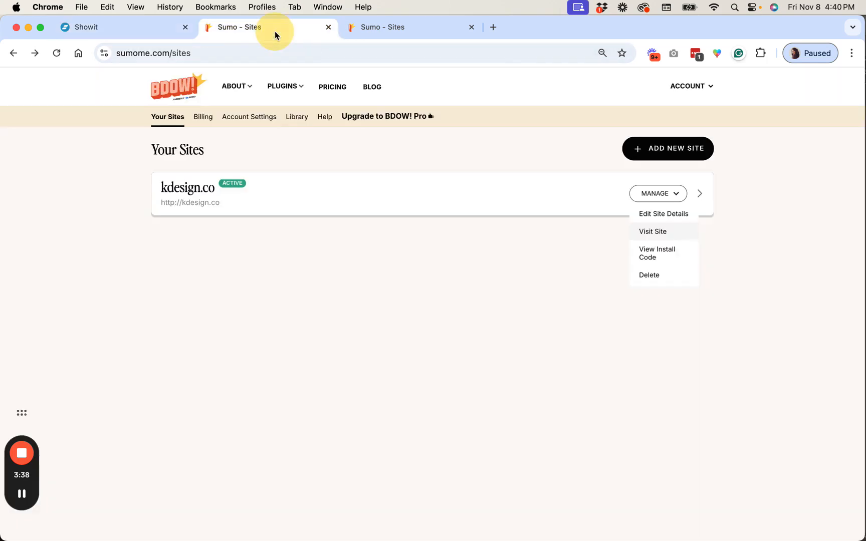
click(387, 31)
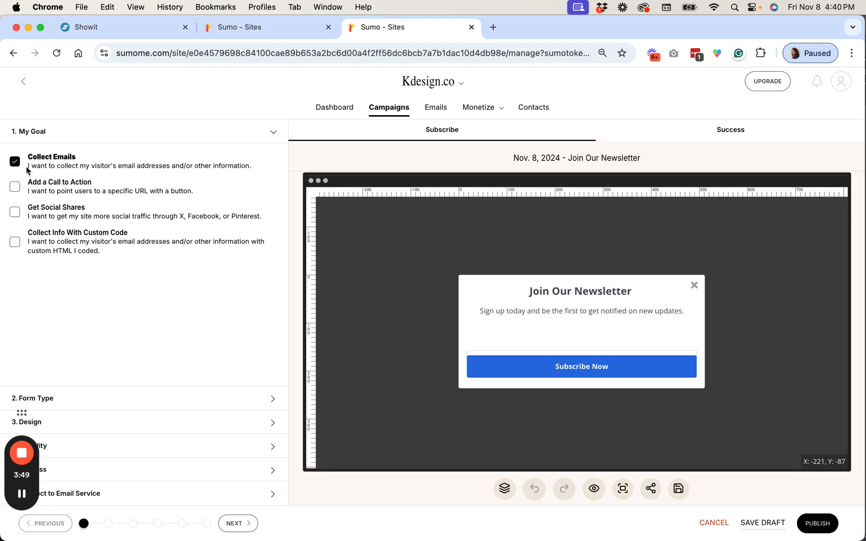
click(241, 398)
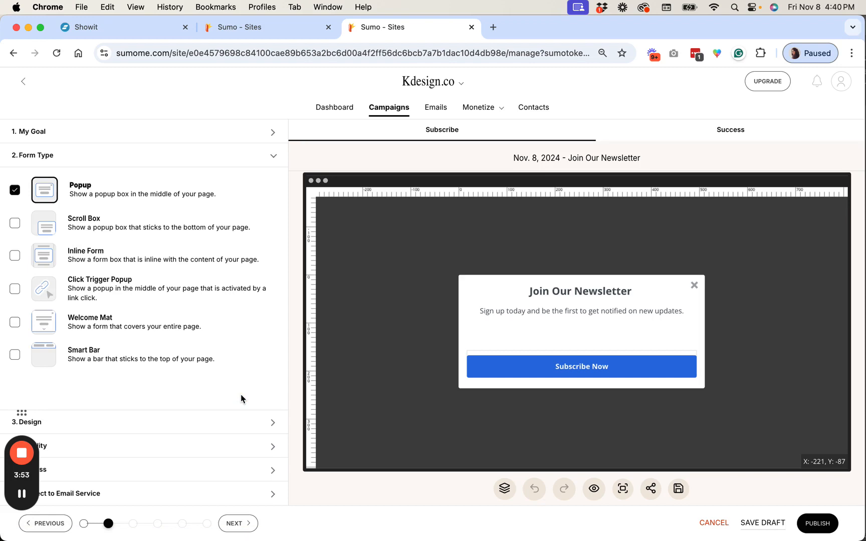
click(16, 289)
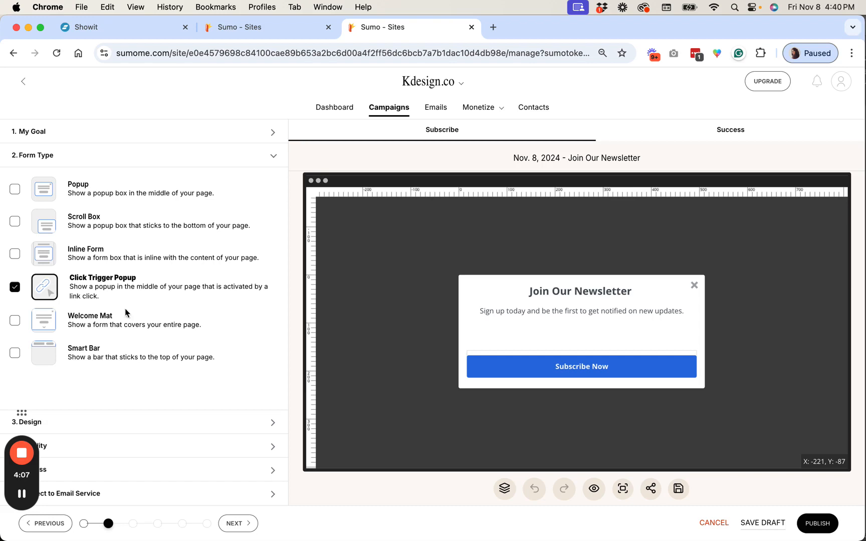
Open the popup's Design section, browse the templates, and apply the Tulum template
click(99, 421)
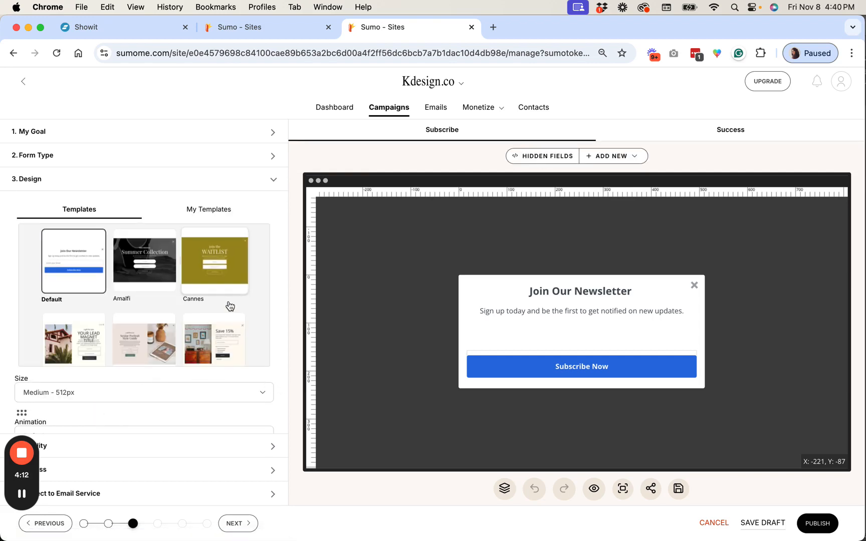
scroll(229, 305, down, 2)
scroll(229, 305, down, 5)
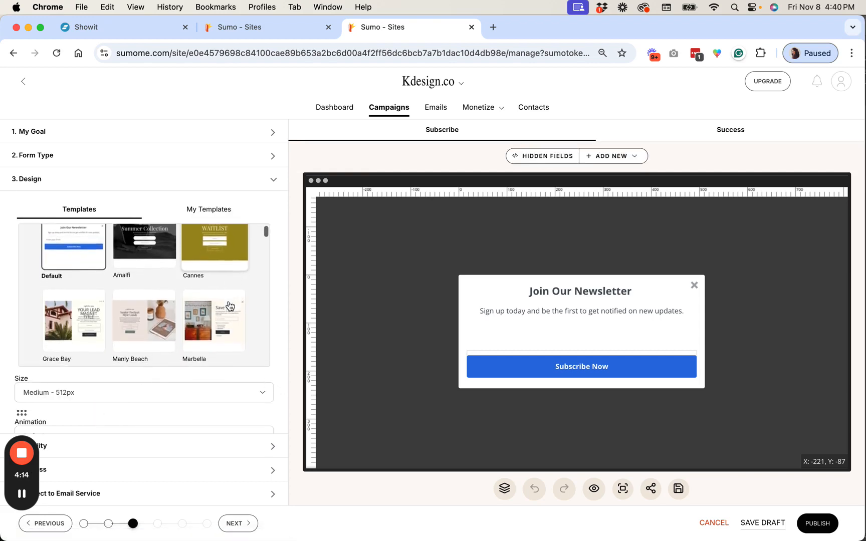
scroll(229, 306, down, 1)
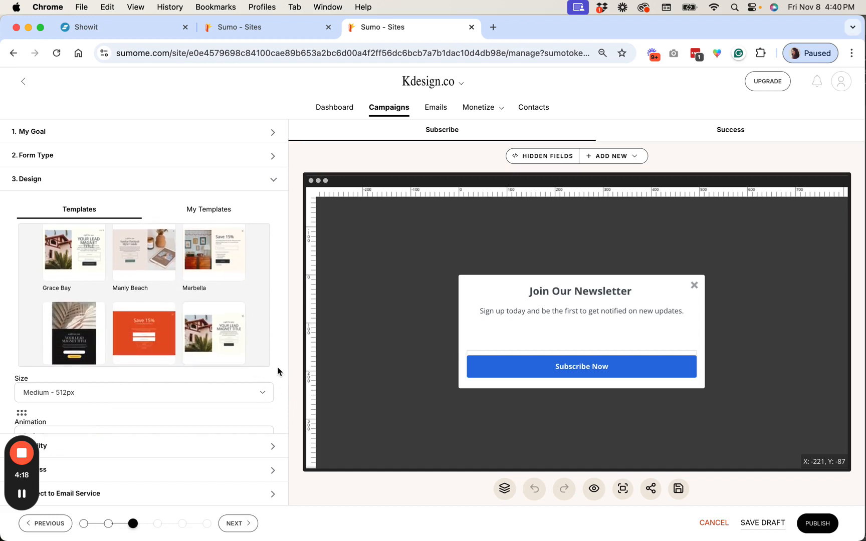
scroll(265, 349, down, 2)
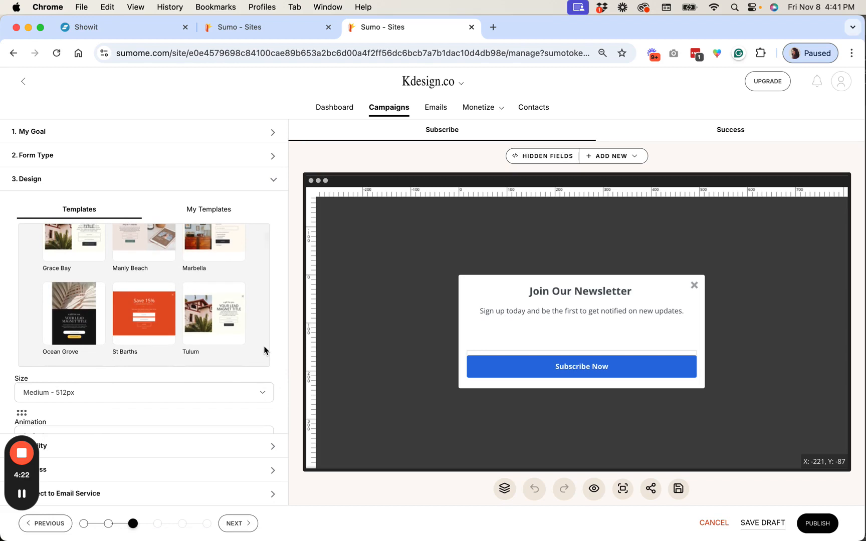
scroll(265, 350, up, 1)
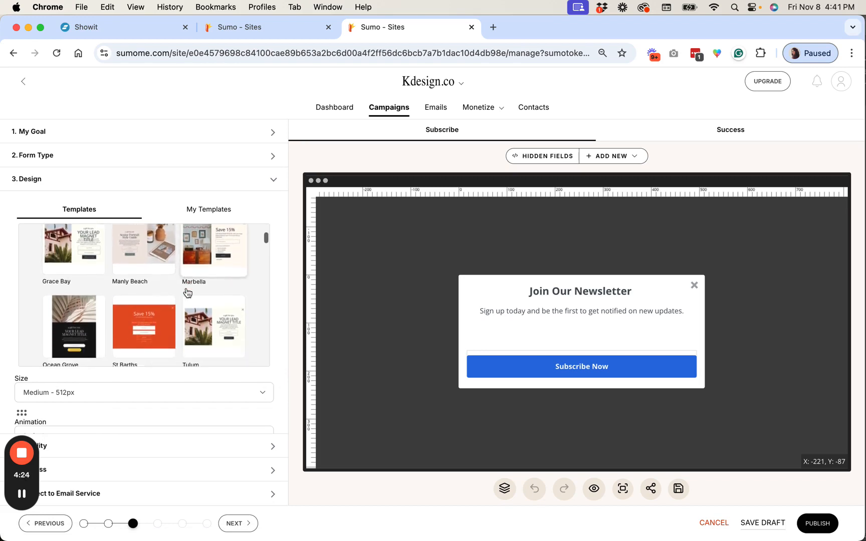
scroll(187, 293, down, 5)
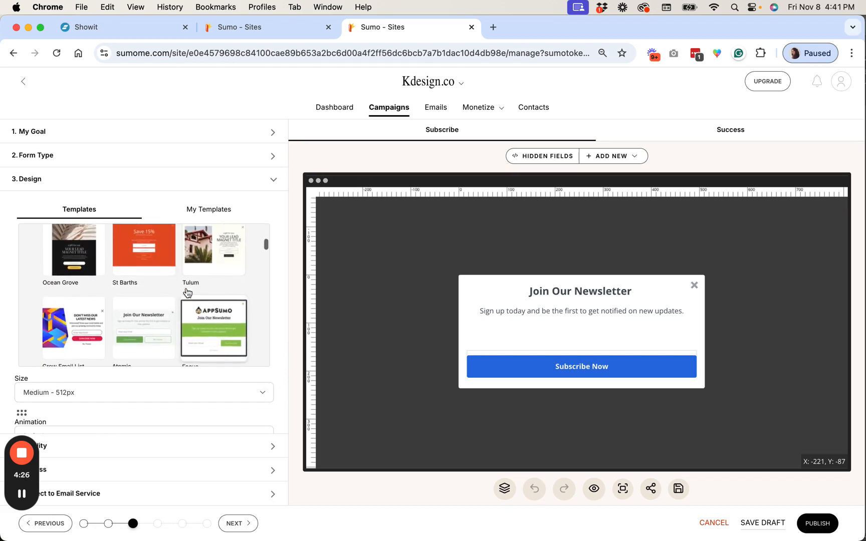
scroll(187, 293, up, 2)
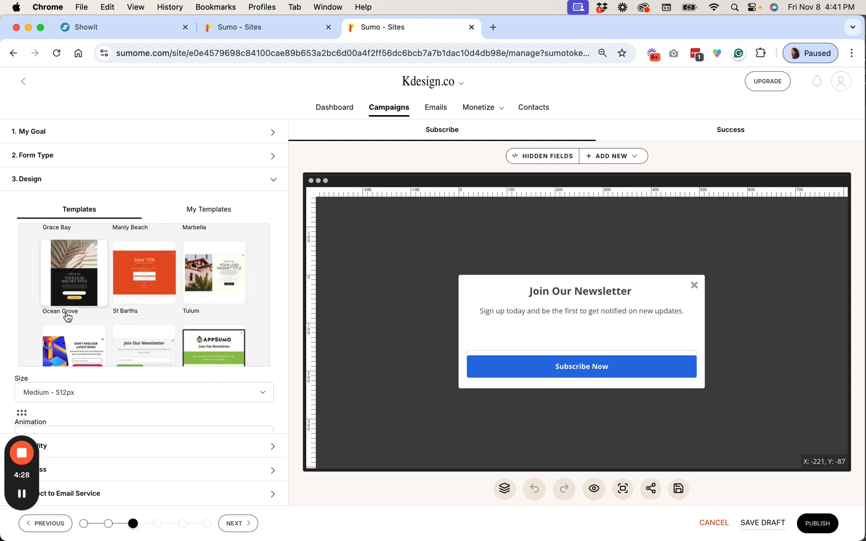
click(215, 289)
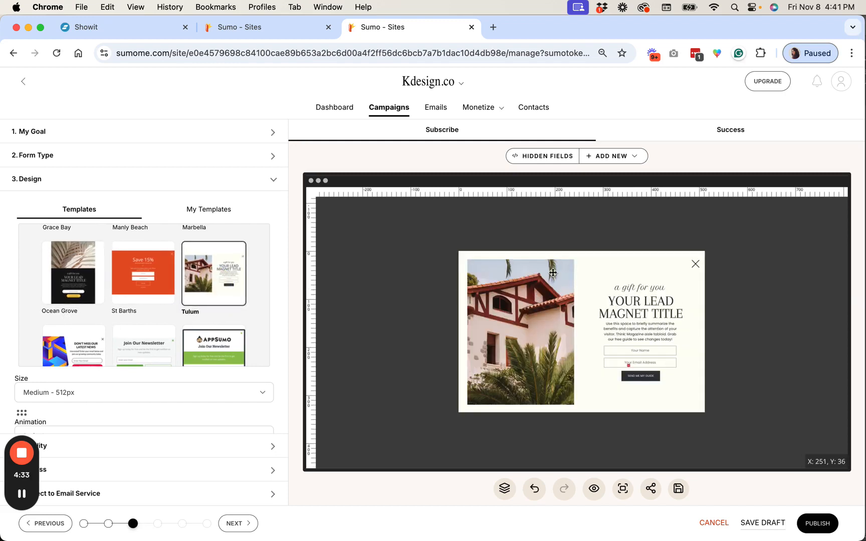
Set the popup size to X-Large - 720px
scroll(150, 351, down, 2)
click(101, 385)
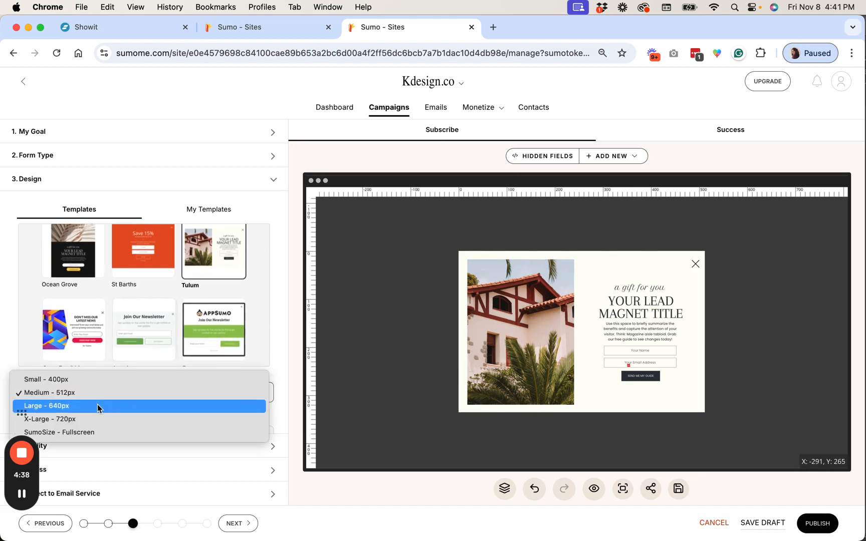
click(97, 405)
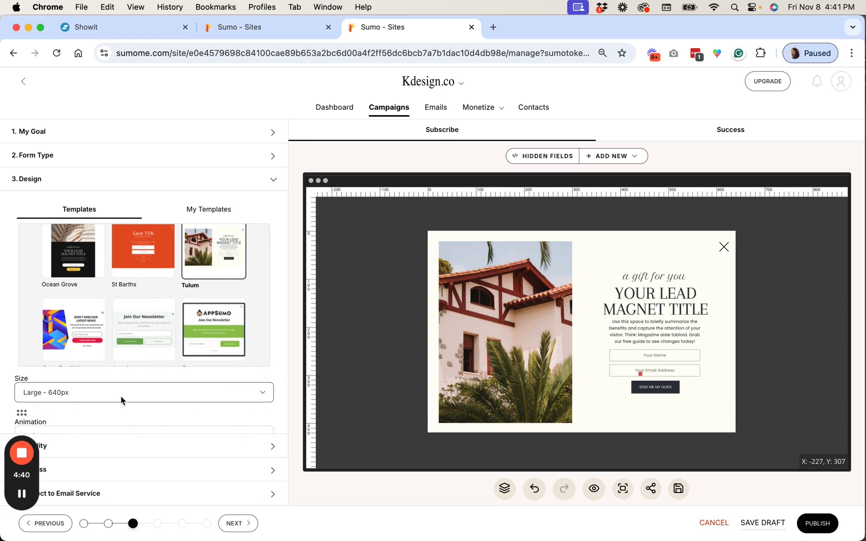
click(121, 395)
click(119, 403)
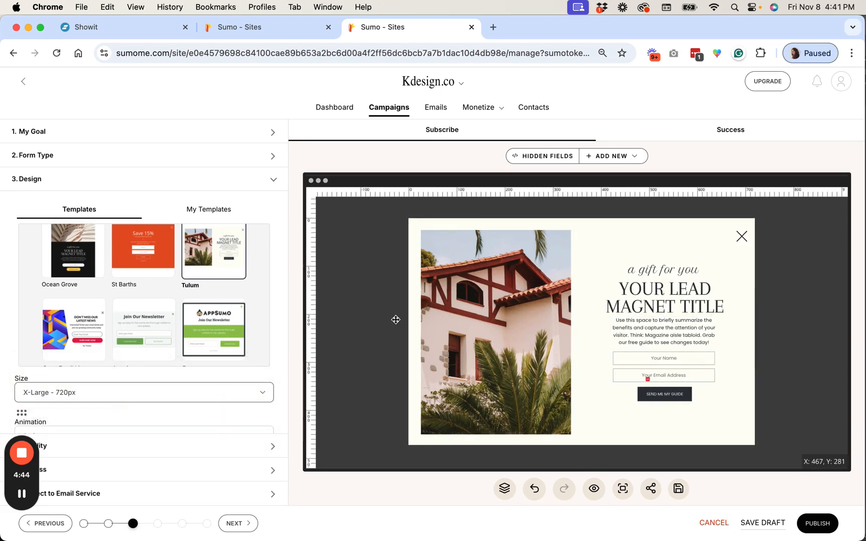
scroll(282, 330, down, 3)
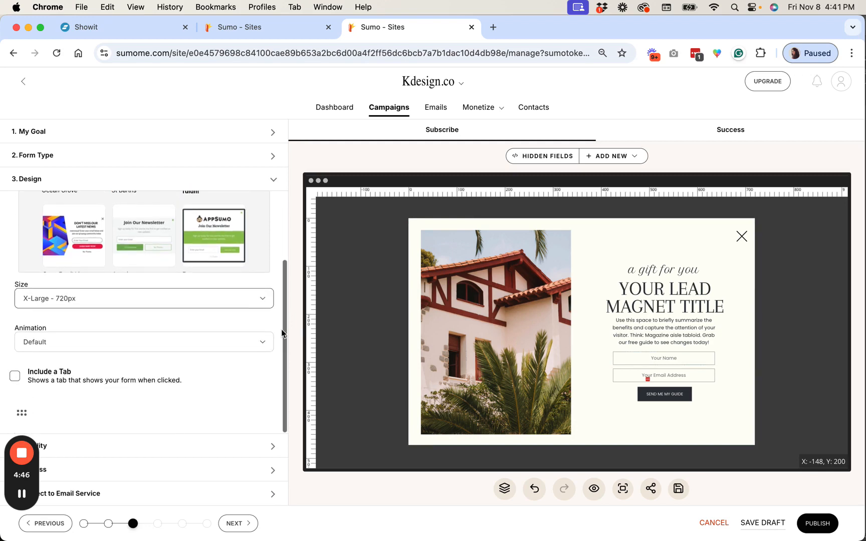
click(93, 343)
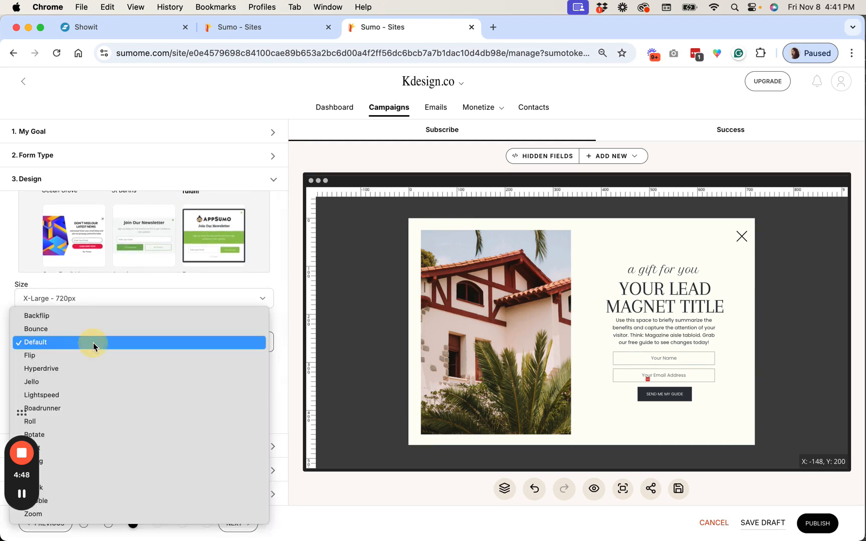
click(279, 314)
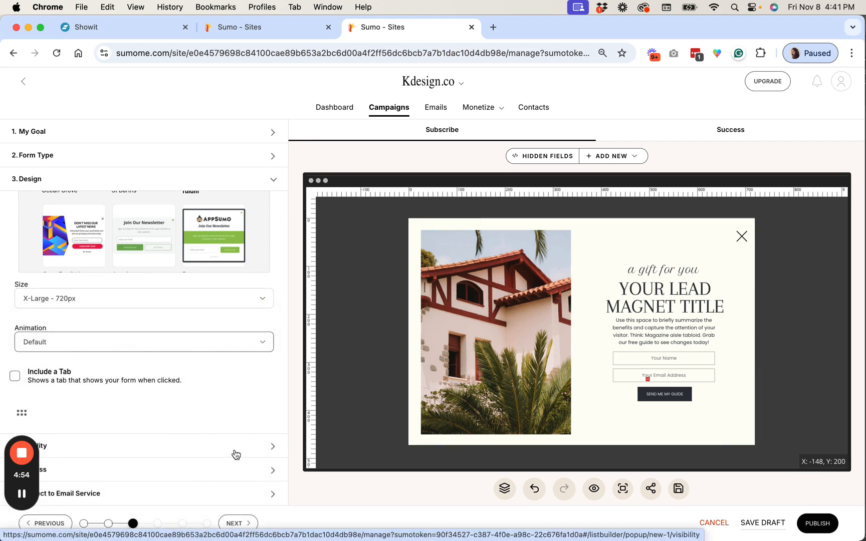
Open the Visibility section and copy the My Trigger click trigger's embed code
click(273, 451)
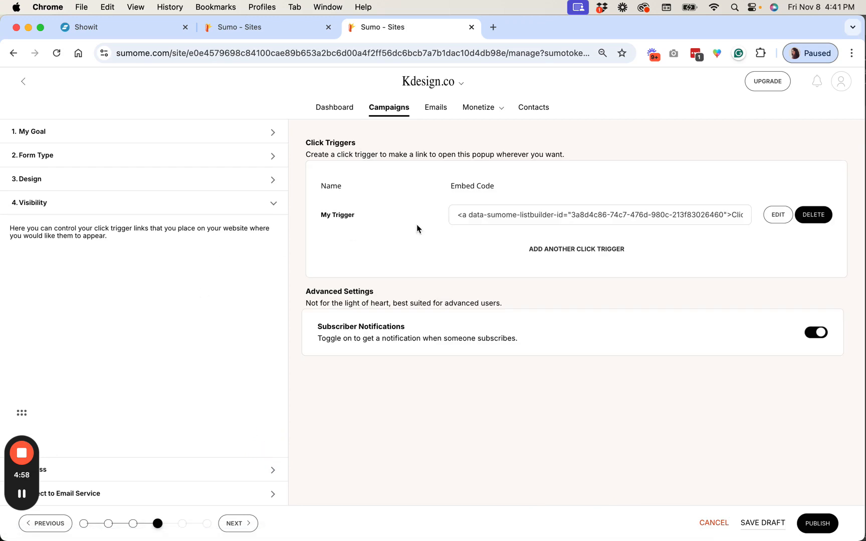
click(24, 494)
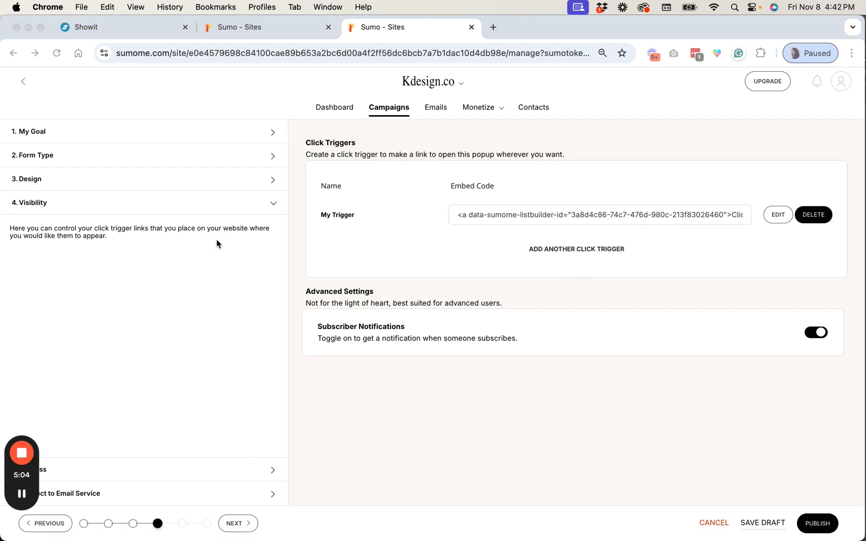
triple_click(575, 214)
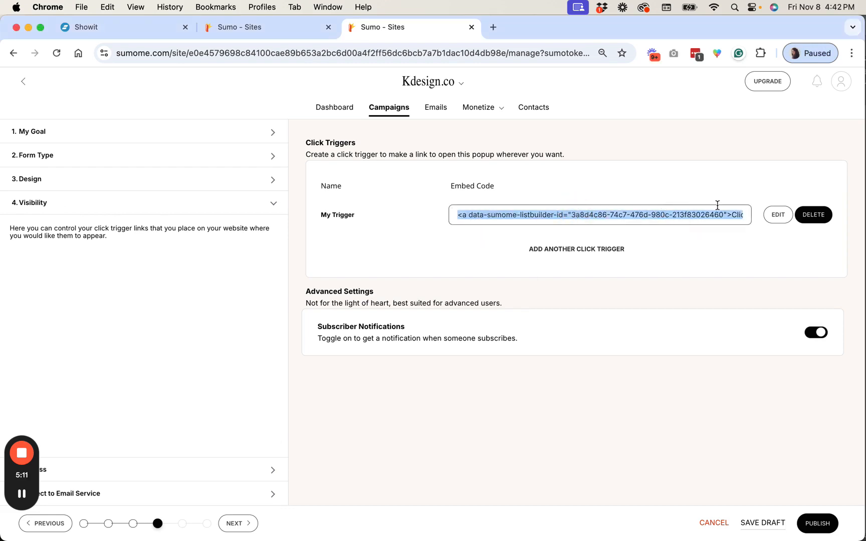
In the Showit tab, open the Landing Page and select the DOWNLOAD NOW button's text
click(133, 25)
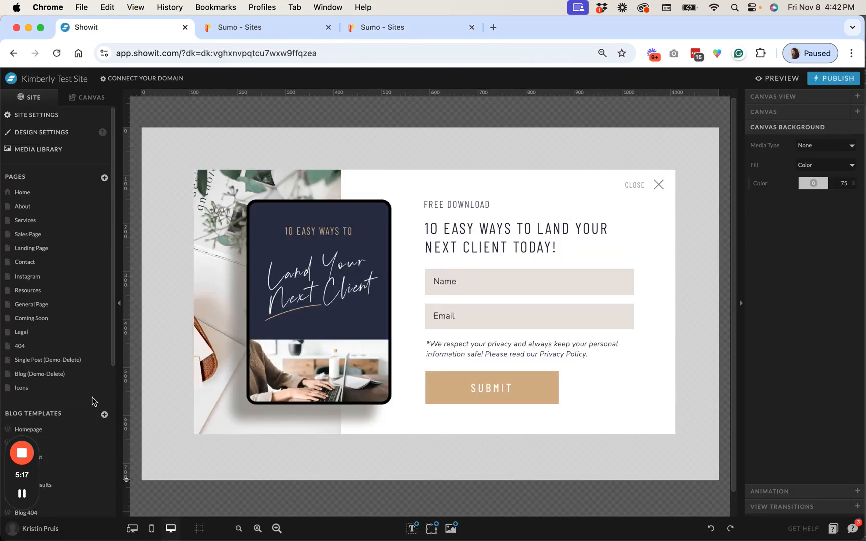
click(54, 249)
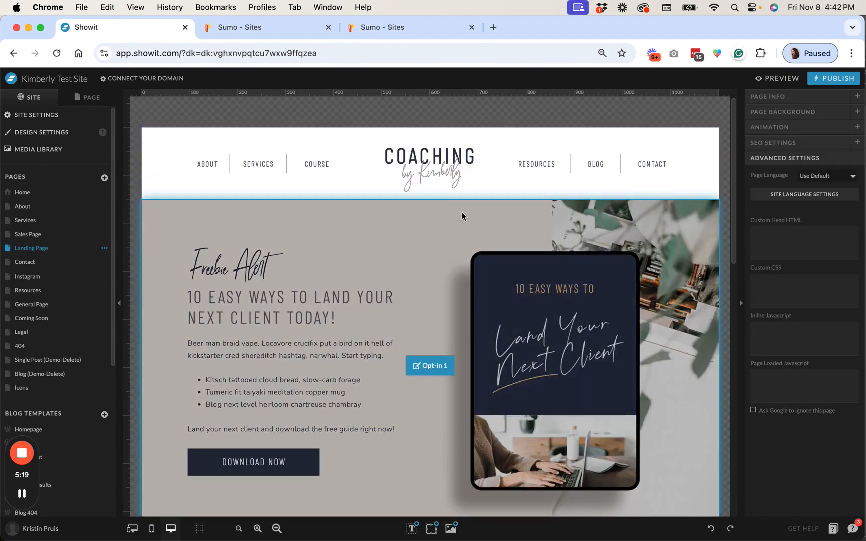
scroll(461, 217, down, 5)
click(270, 268)
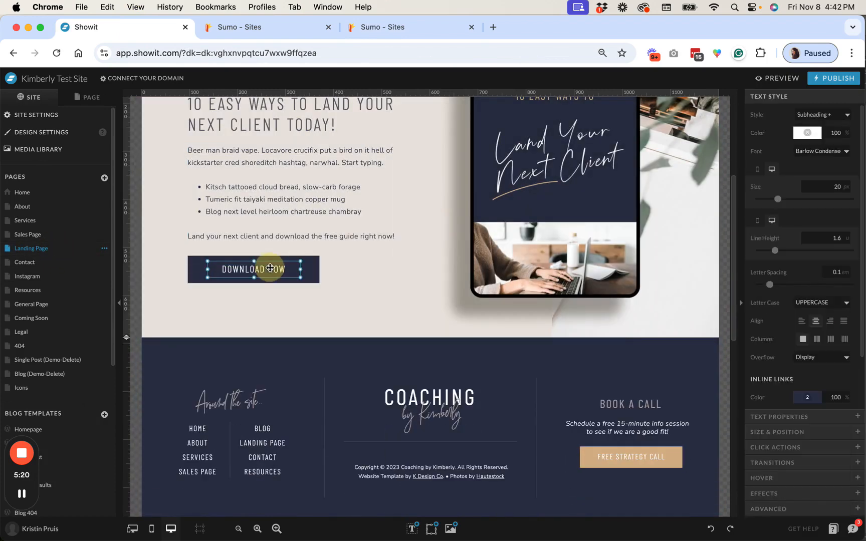
Open the button text's HTML and replace its contents with the pasted click trigger embed code
scroll(391, 288, up, 2)
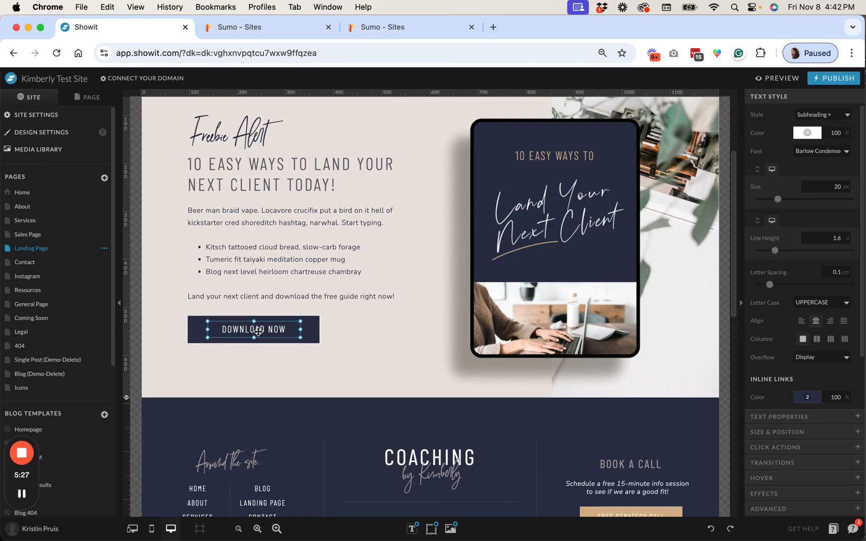
double_click(261, 331)
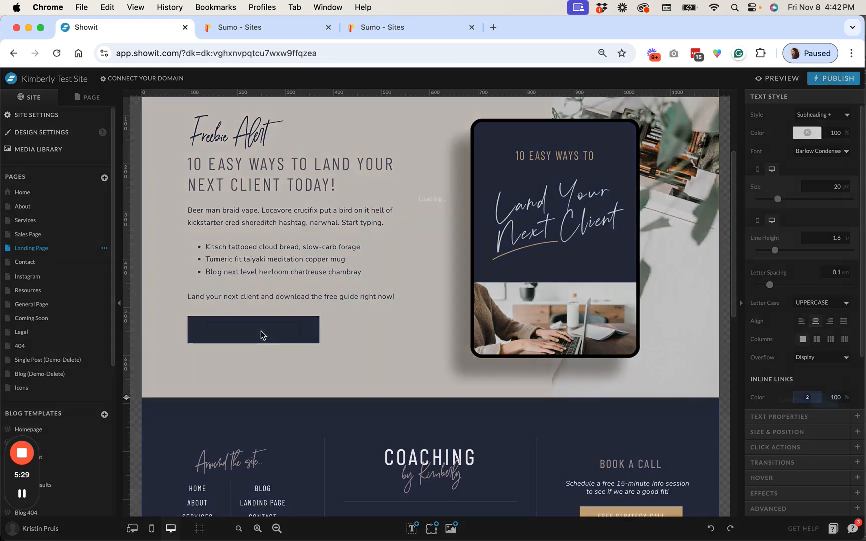
drag(102, 132, 43, 130)
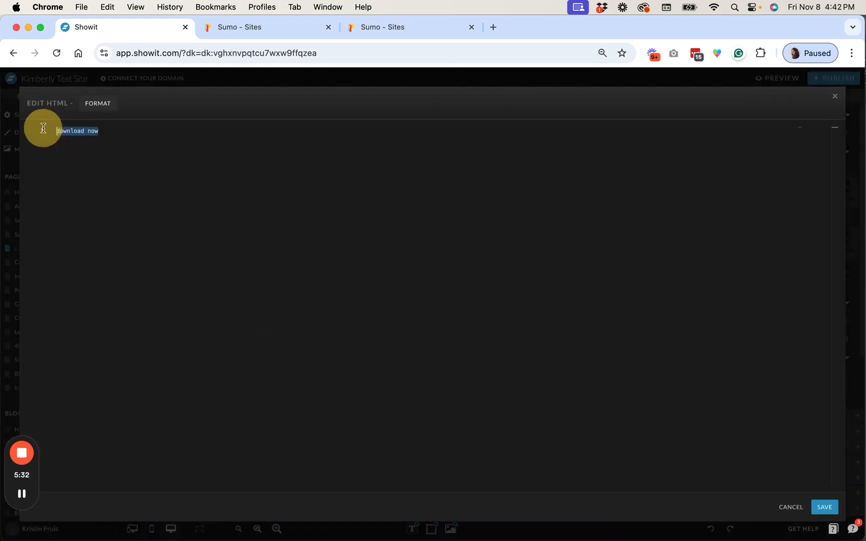
text(<a data-sumome-listbuilder-id="3a8d4c86-74c7-476d-980c-213f83026460">Click Here</a>)
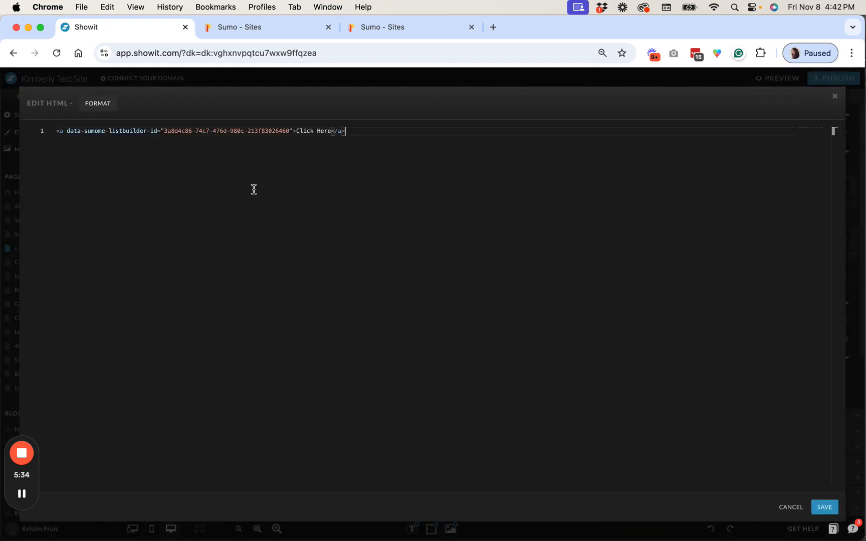
Change the link text from Click Here to DOWNLOAD NOW and save the HTML
drag(331, 130, 296, 130)
text(DOWNLOAD)
key(Delete)
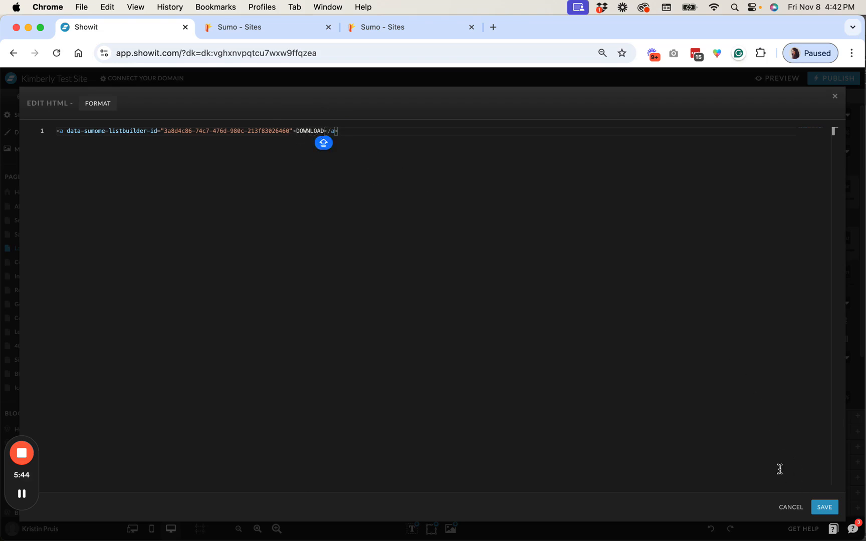
text(NOW)
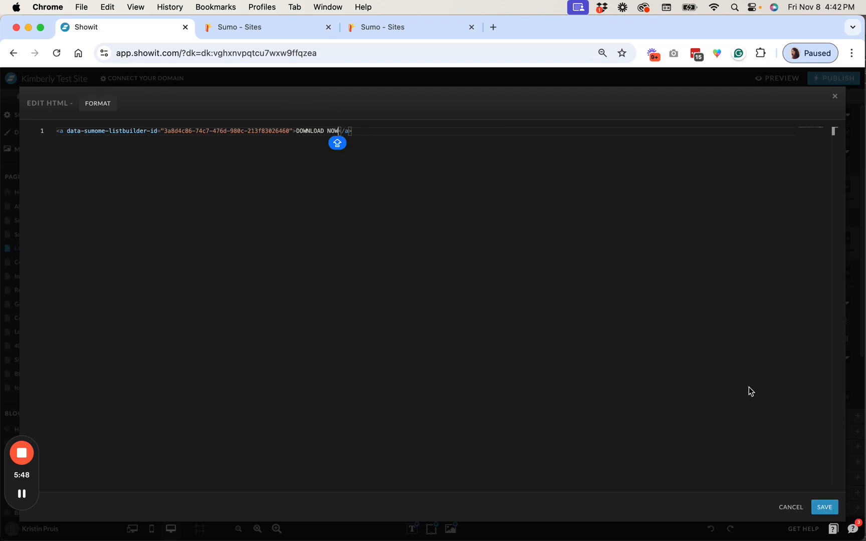
click(824, 507)
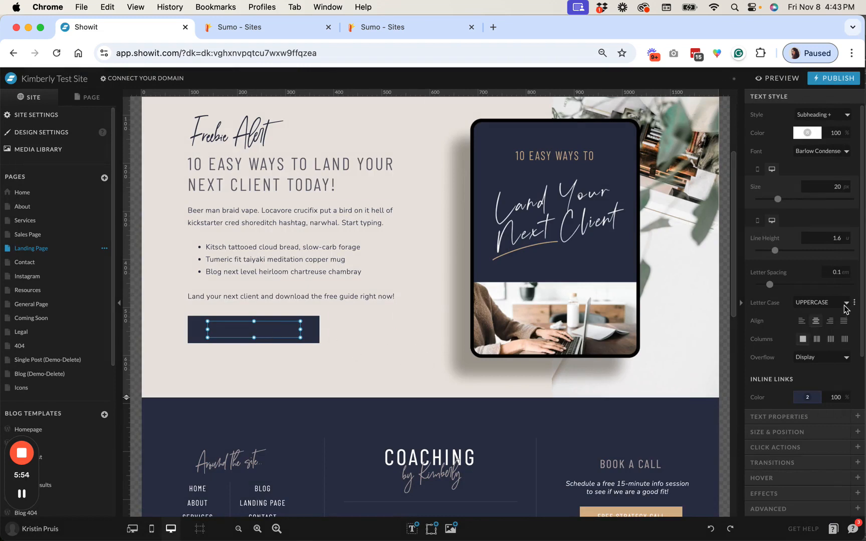
Set the inline link color and hover color of the button text to white
scroll(860, 306, down, 3)
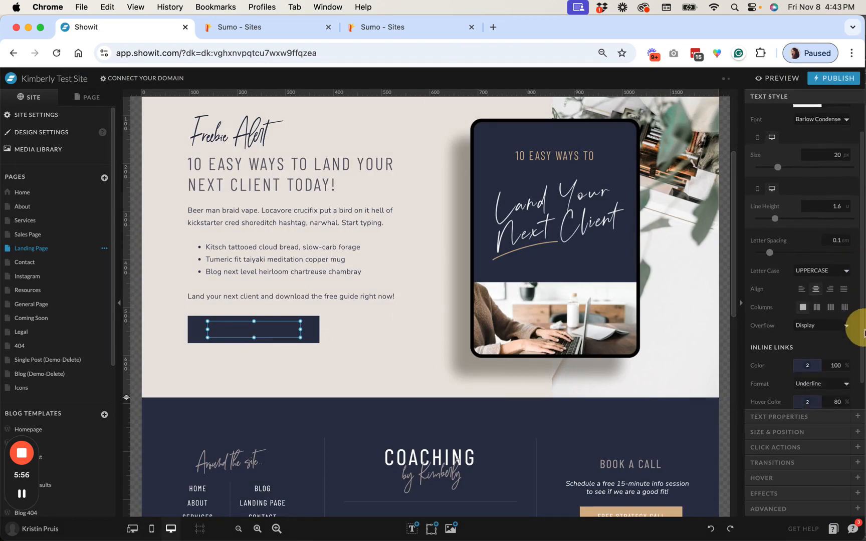
click(807, 335)
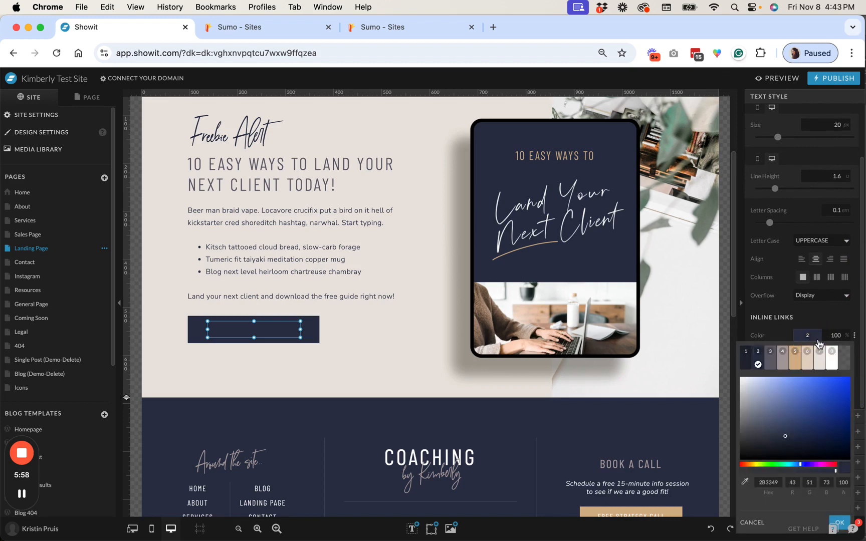
click(830, 360)
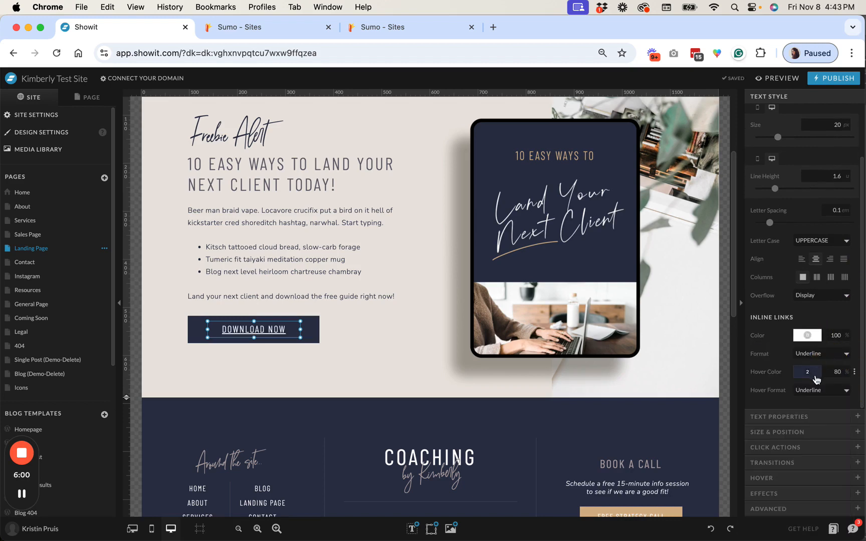
click(816, 375)
click(833, 195)
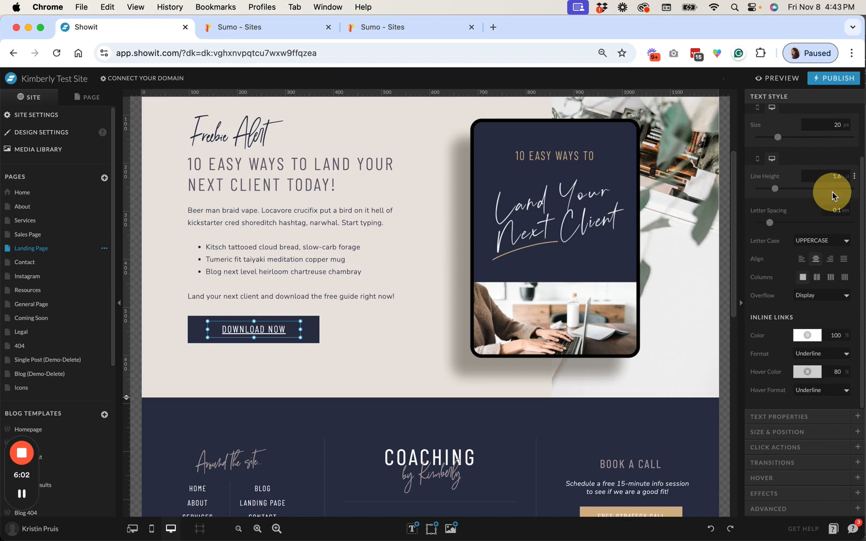
Set both the inline link format and hover format to No Underline
click(816, 353)
click(813, 371)
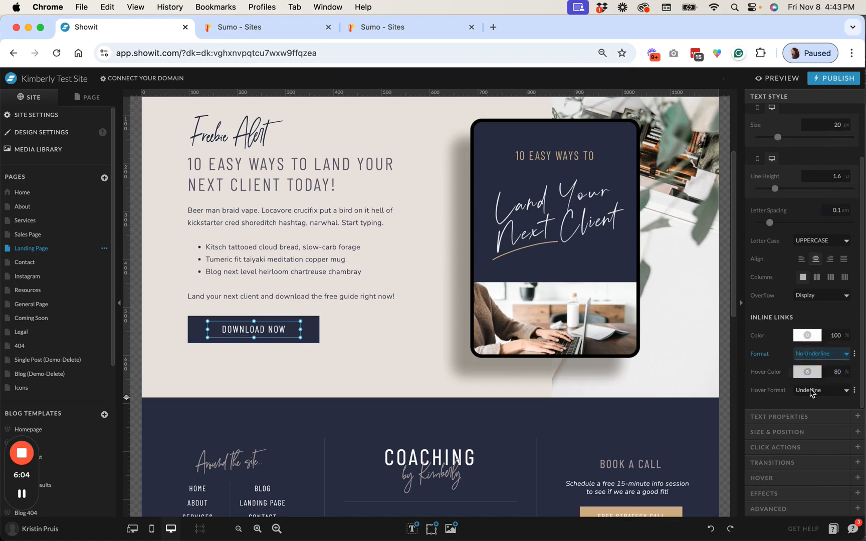
click(816, 390)
click(807, 382)
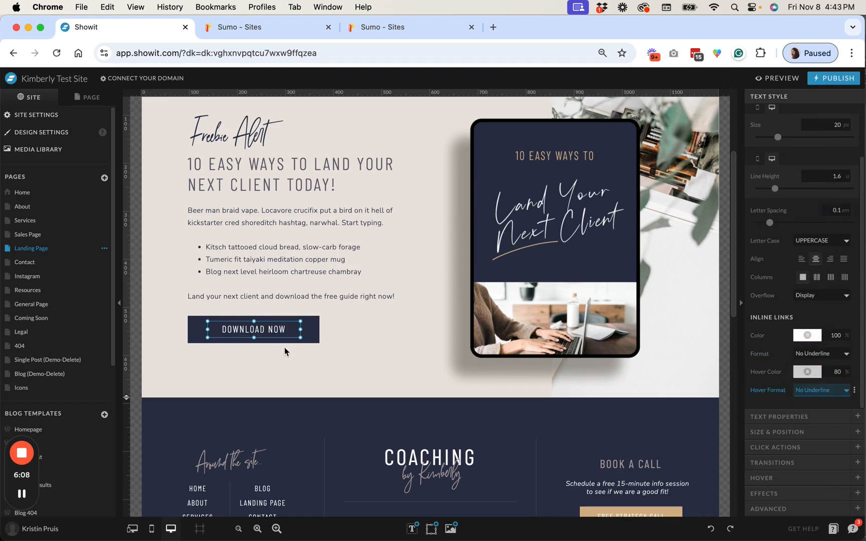
click(311, 362)
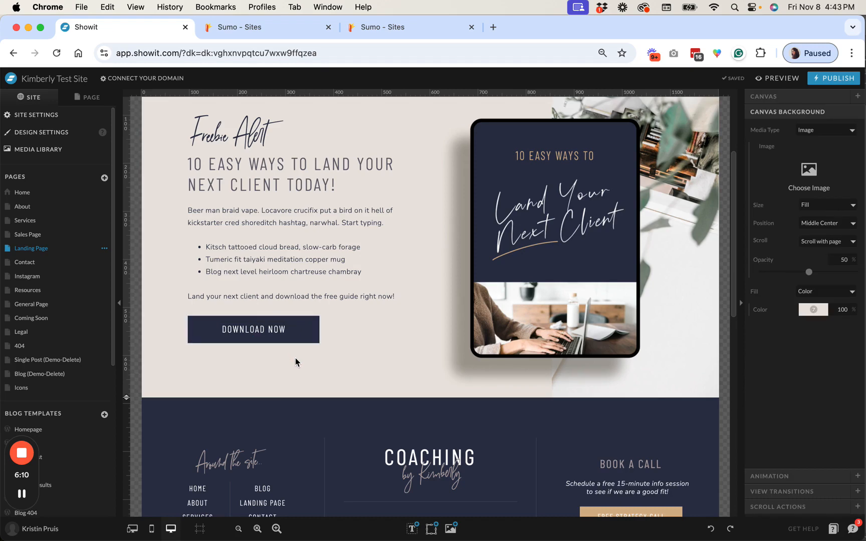
scroll(295, 362, up, 2)
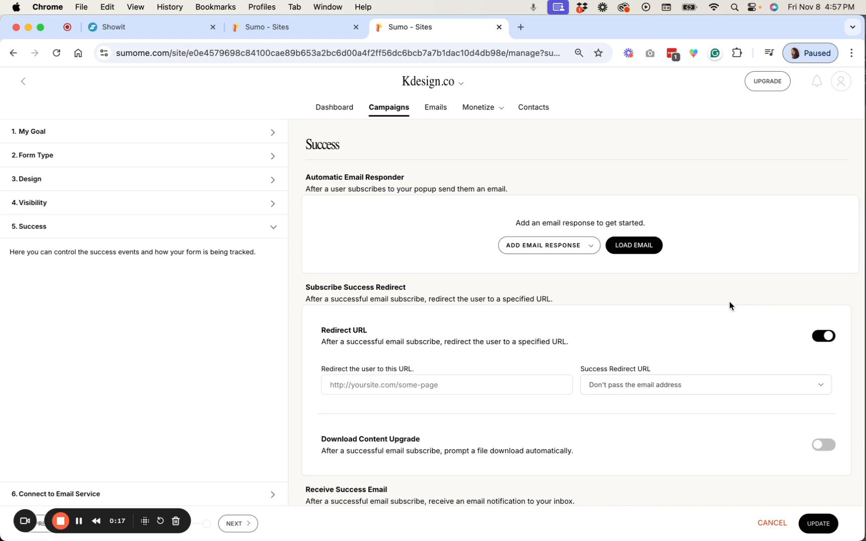
Add an automatic email response to the popup using the Content Upgrade Template
click(585, 246)
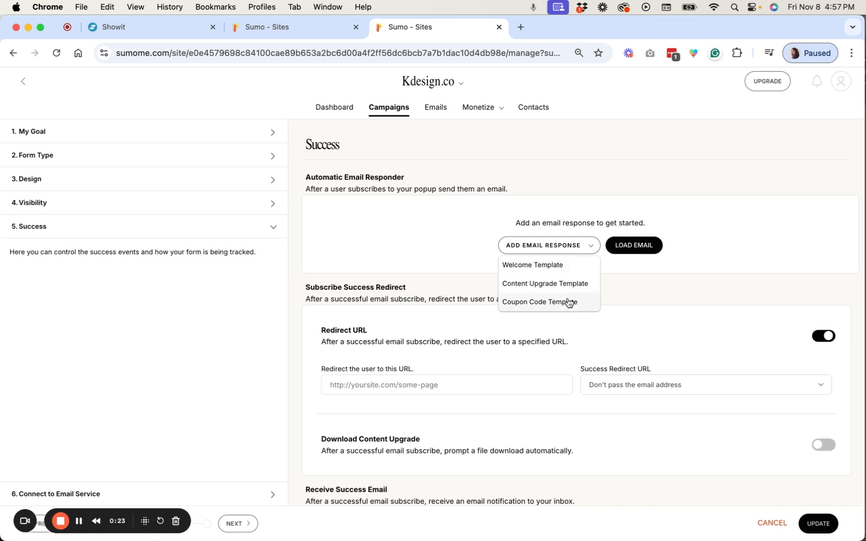
click(584, 248)
click(505, 243)
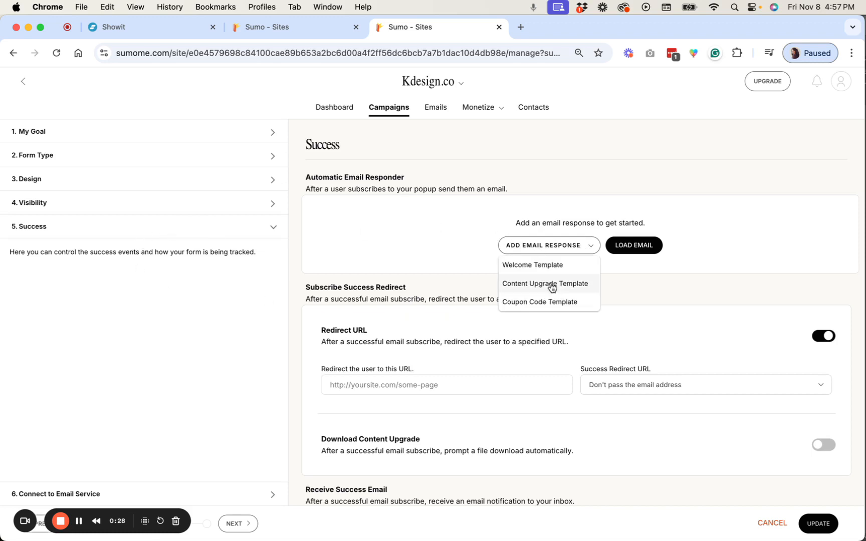
click(551, 287)
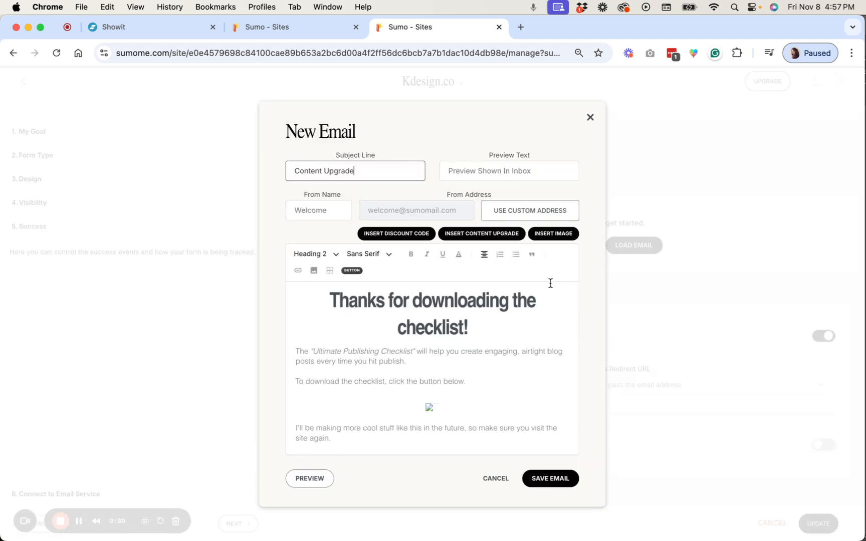
Replace the broken button image in the email body with the text DOWNLOAD NOW
scroll(547, 289, down, 2)
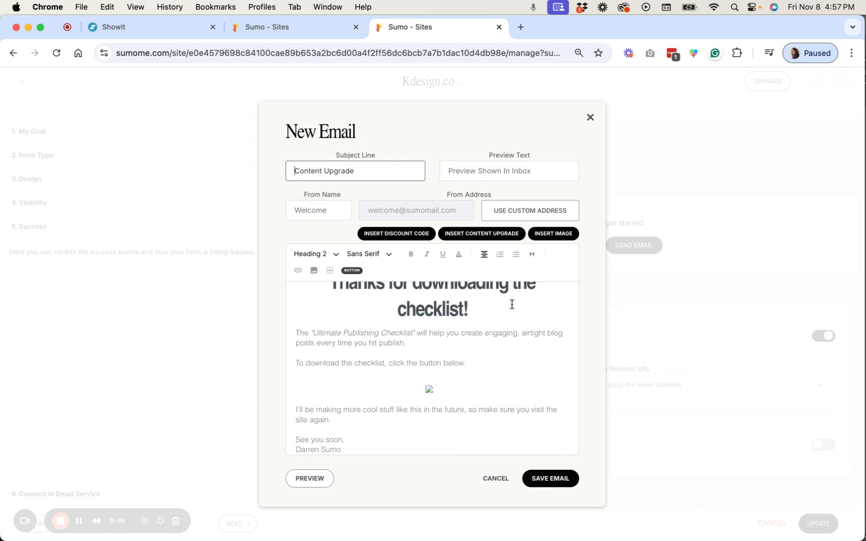
scroll(447, 316, up, 1)
scroll(408, 374, down, 1)
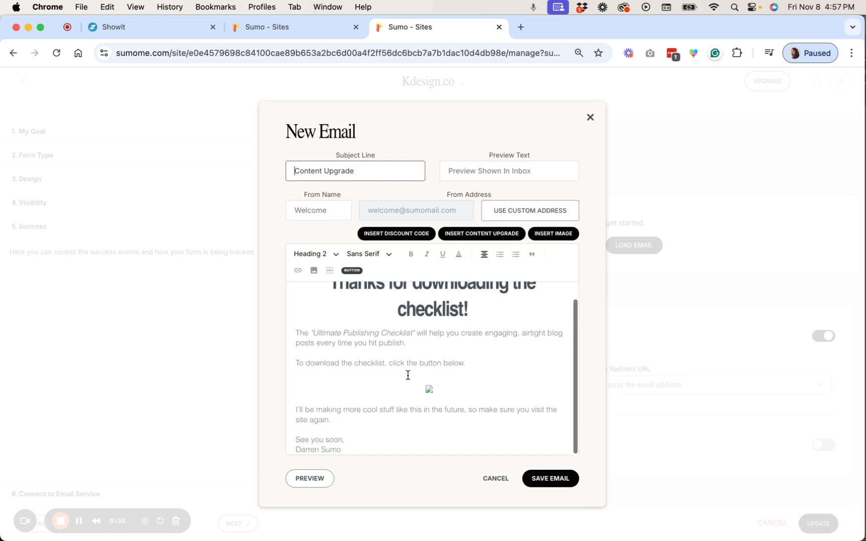
click(430, 394)
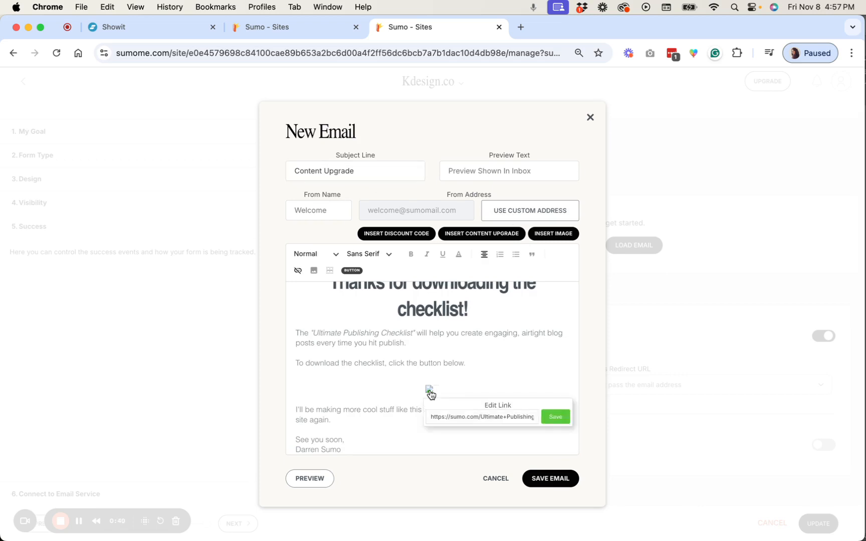
click(451, 390)
drag(461, 390, 423, 389)
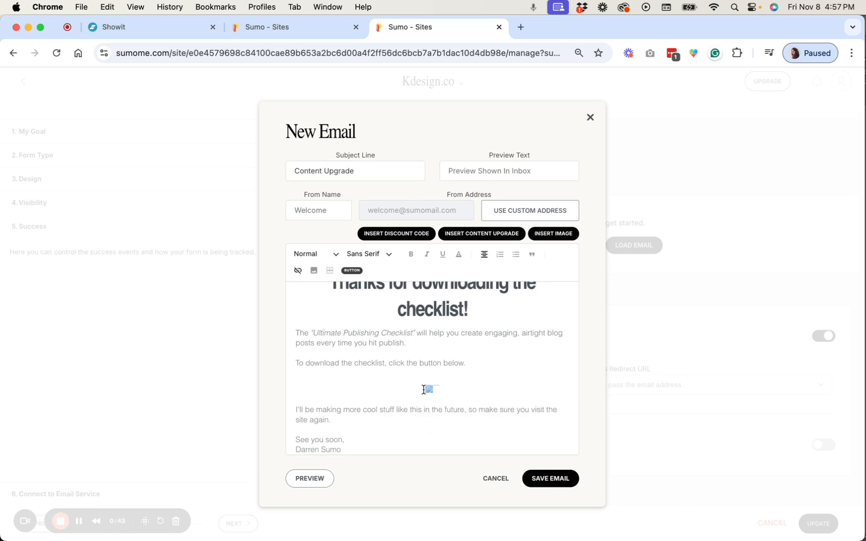
key(BackSpace)
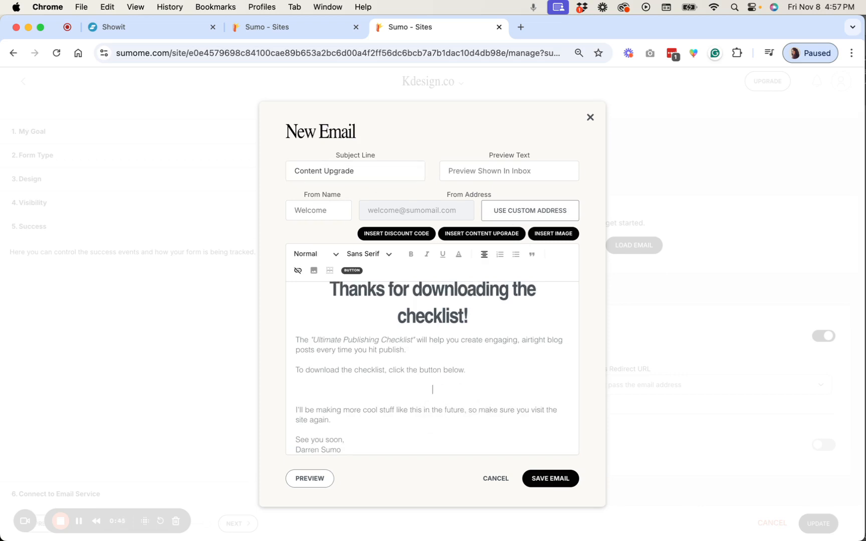
key(BackSpace)
text(DOWNLOAD NOW)
Link the DOWNLOAD NOW text to the deal.jpg file as the content upgrade
drag(361, 391, 292, 390)
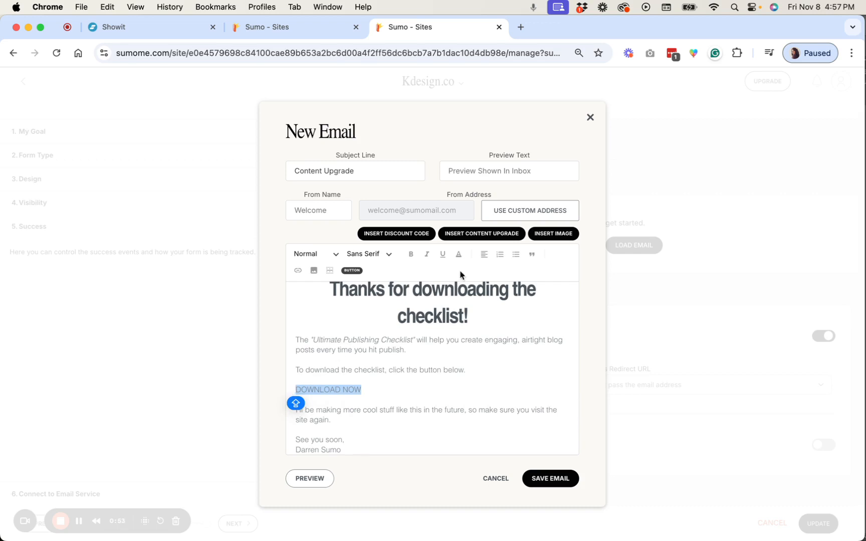
click(503, 236)
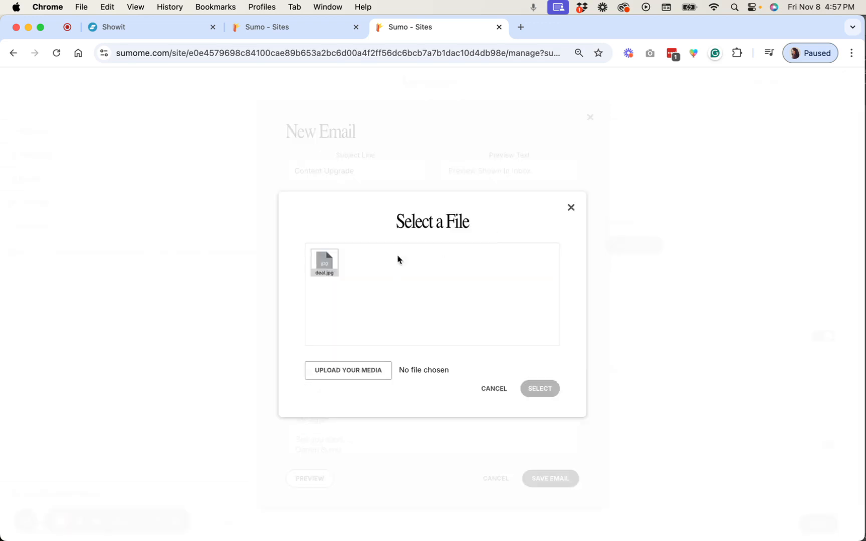
click(322, 266)
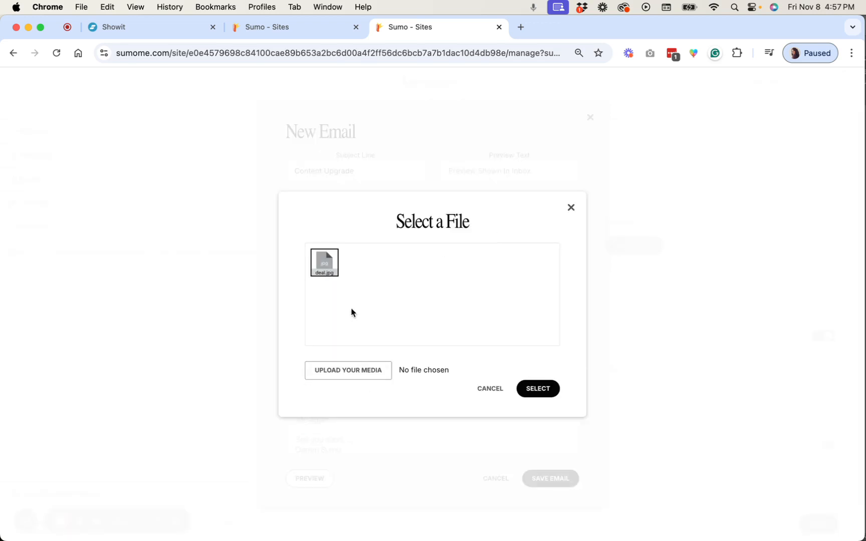
click(546, 393)
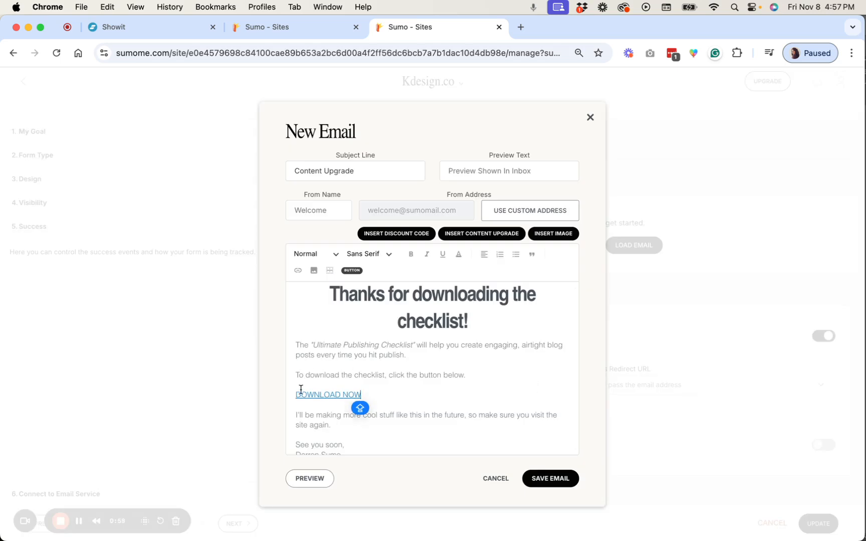
Make the DOWNLOAD NOW link bold and save the email
drag(362, 394, 290, 394)
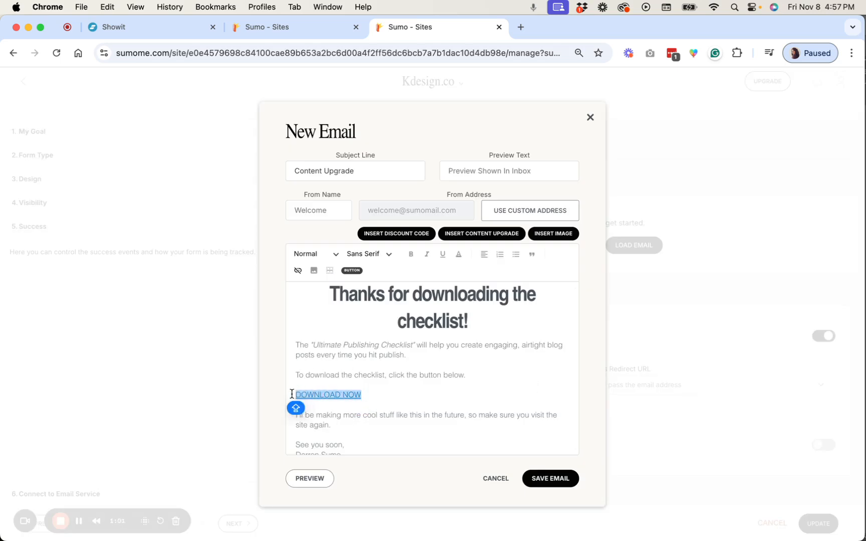
key(super+b)
click(398, 405)
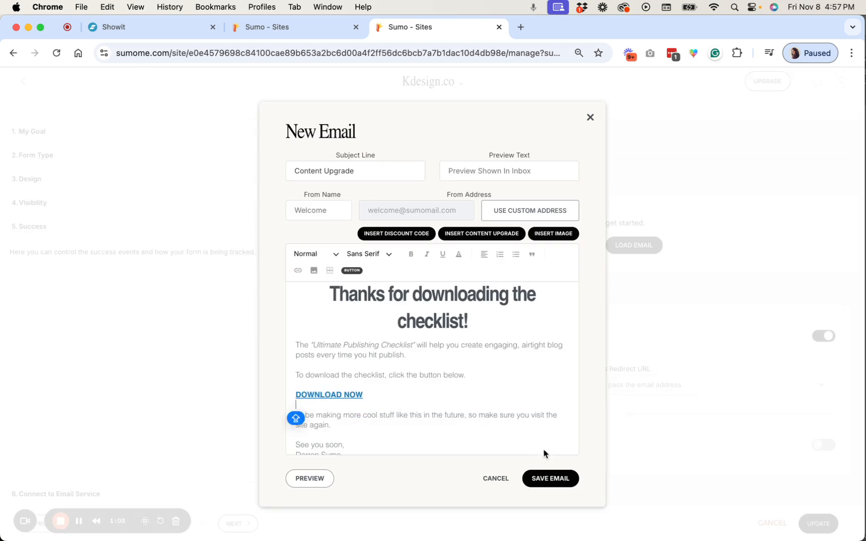
click(549, 479)
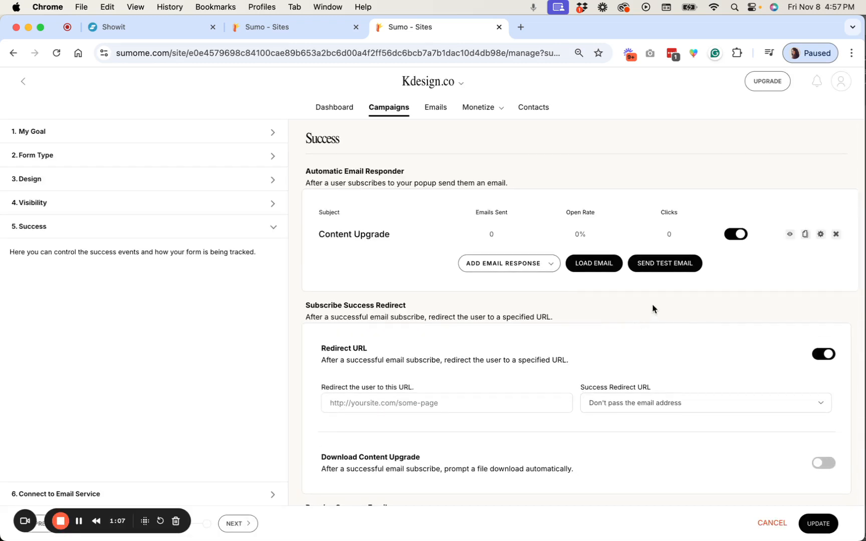
Review the remaining success settings for subscribers group, auto close timer and tracking pixels
scroll(657, 307, down, 2)
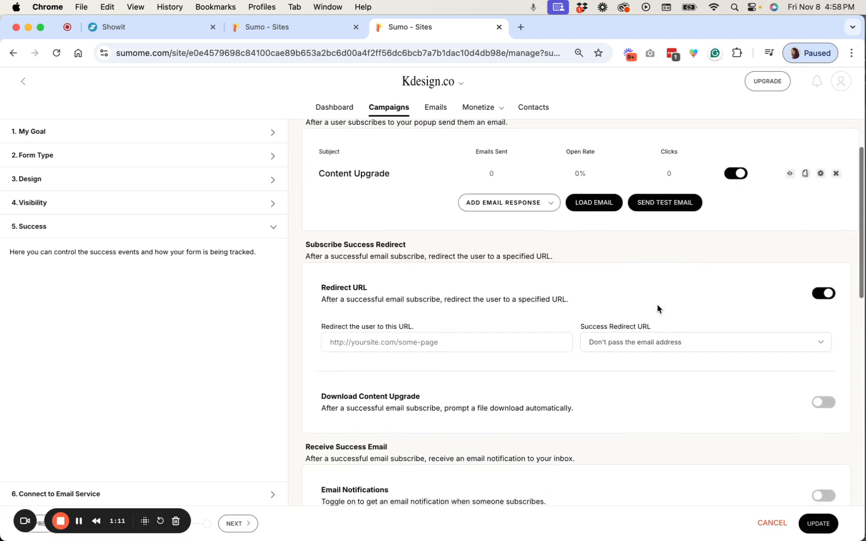
scroll(657, 307, down, 5)
scroll(657, 304, down, 3)
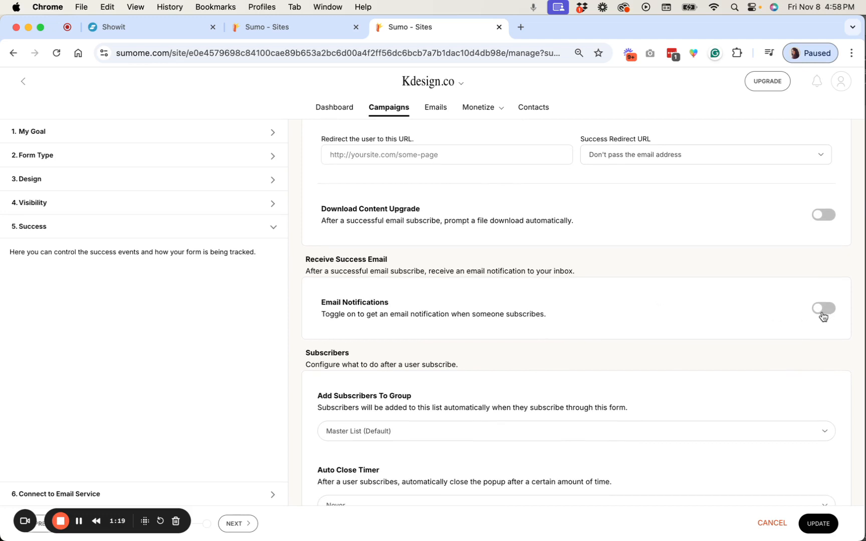
scroll(822, 315, down, 5)
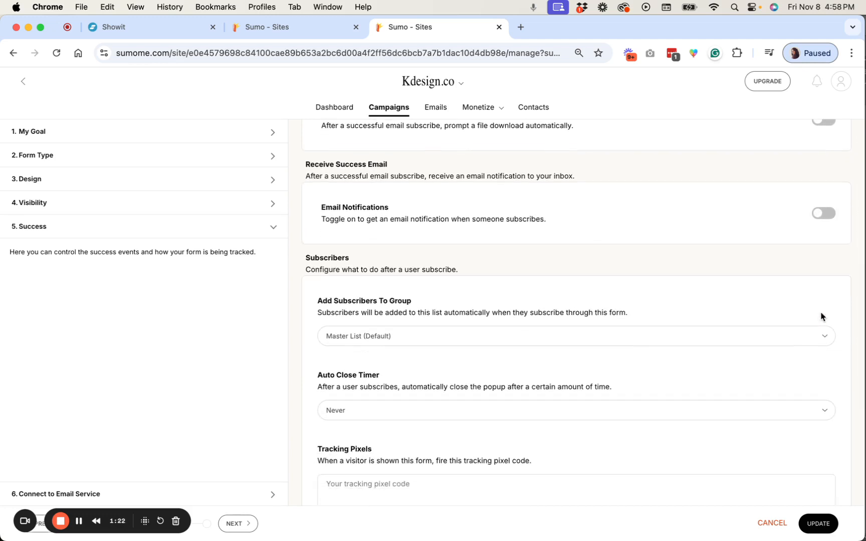
scroll(820, 316, down, 3)
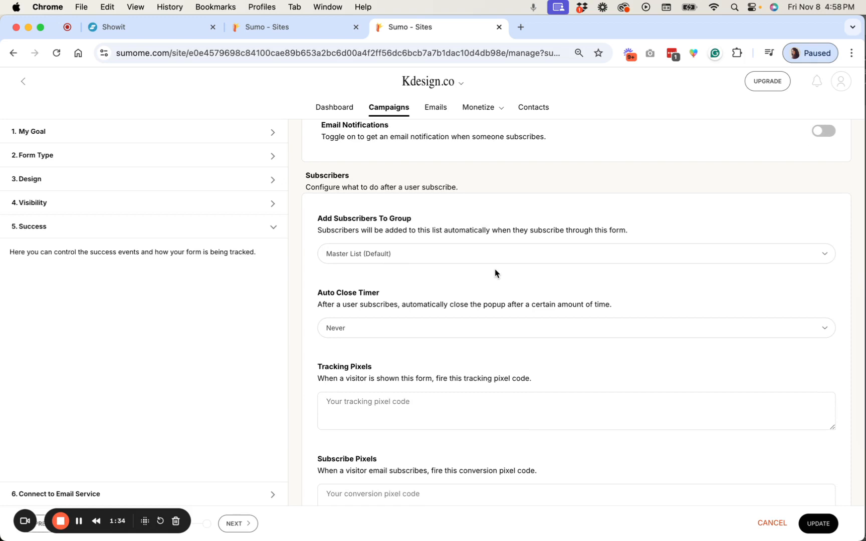
scroll(495, 273, down, 4)
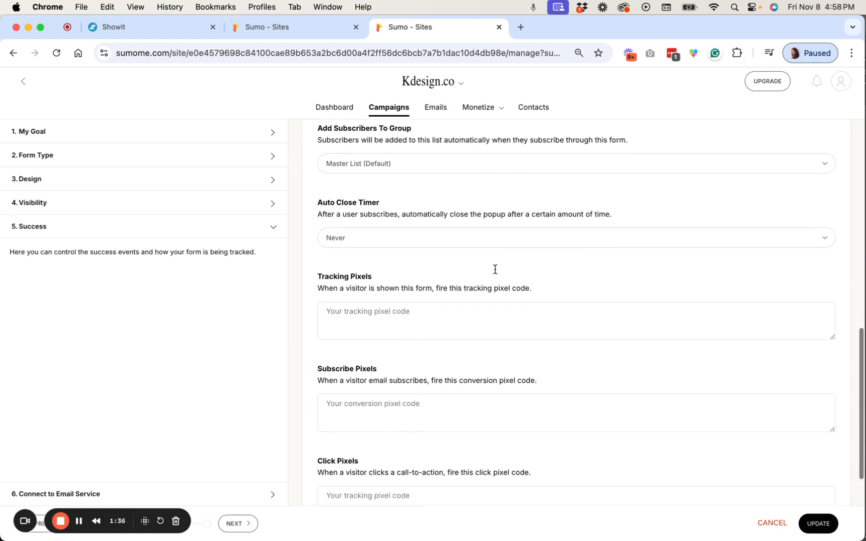
scroll(495, 273, up, 3)
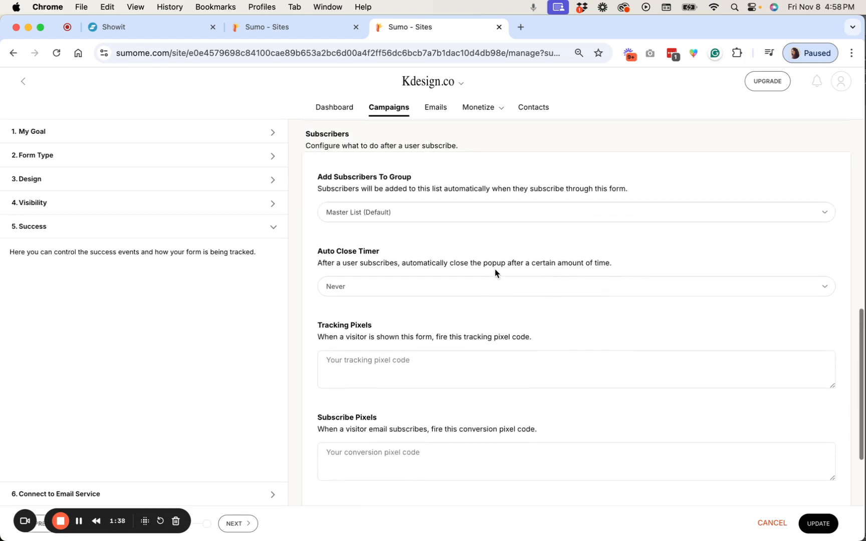
scroll(495, 273, up, 2)
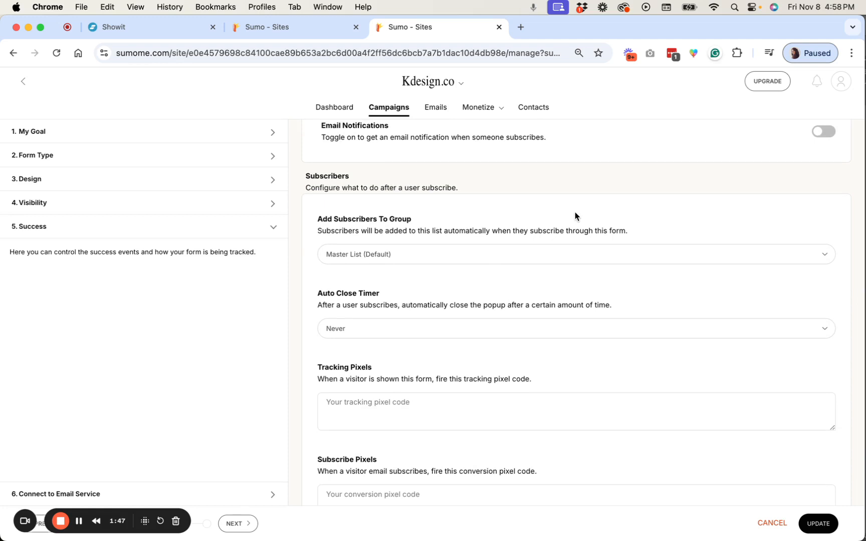
scroll(574, 216, down, 8)
scroll(575, 216, up, 7)
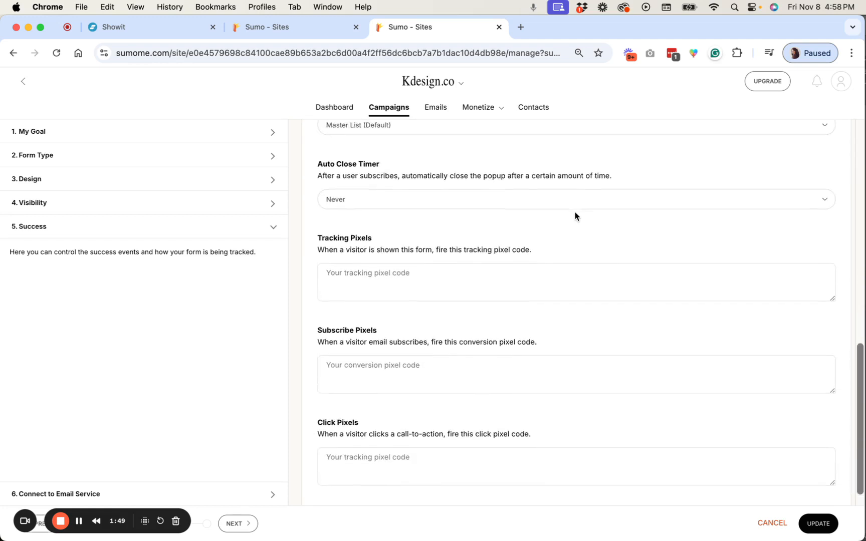
scroll(629, 307, down, 3)
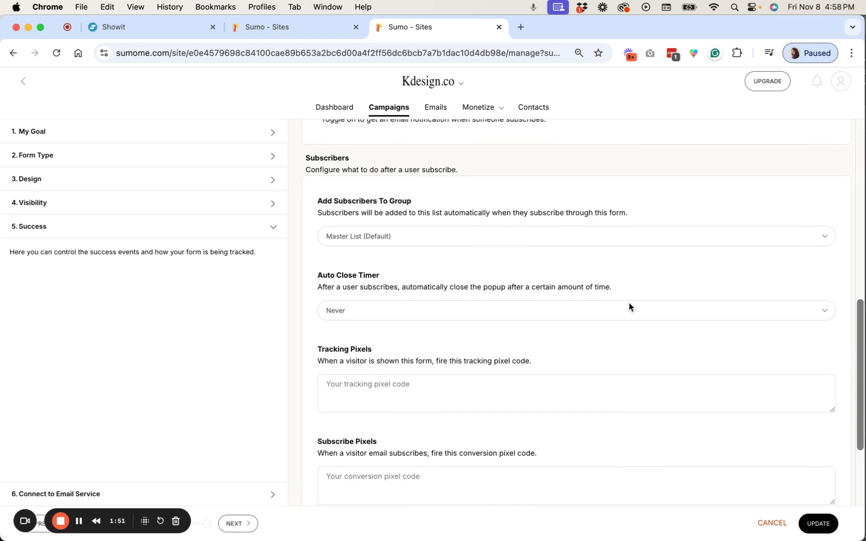
Open the Connect to Email Service section, check the email provider integrations, and update the campaign
click(174, 499)
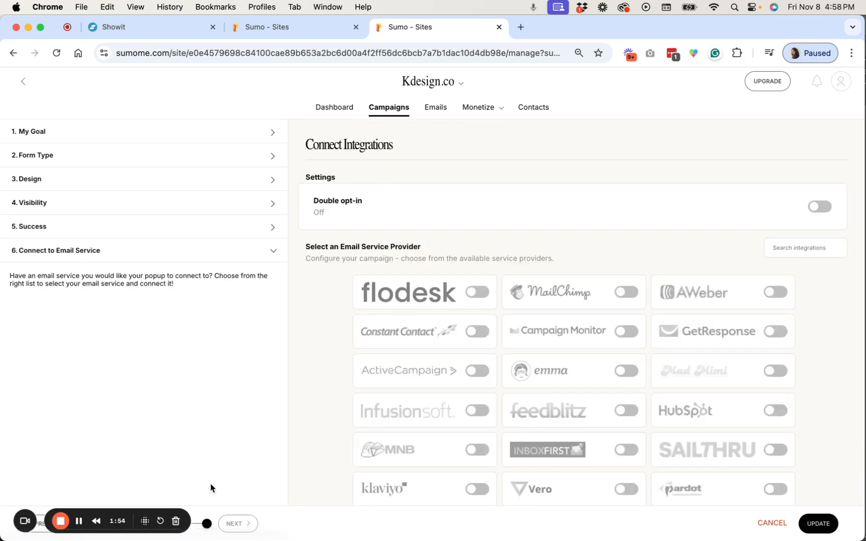
scroll(588, 270, down, 6)
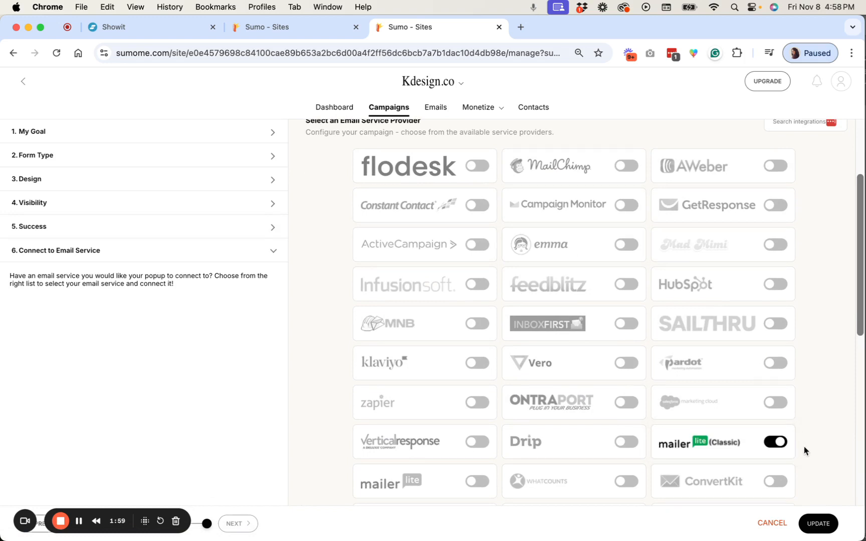
scroll(804, 450, up, 5)
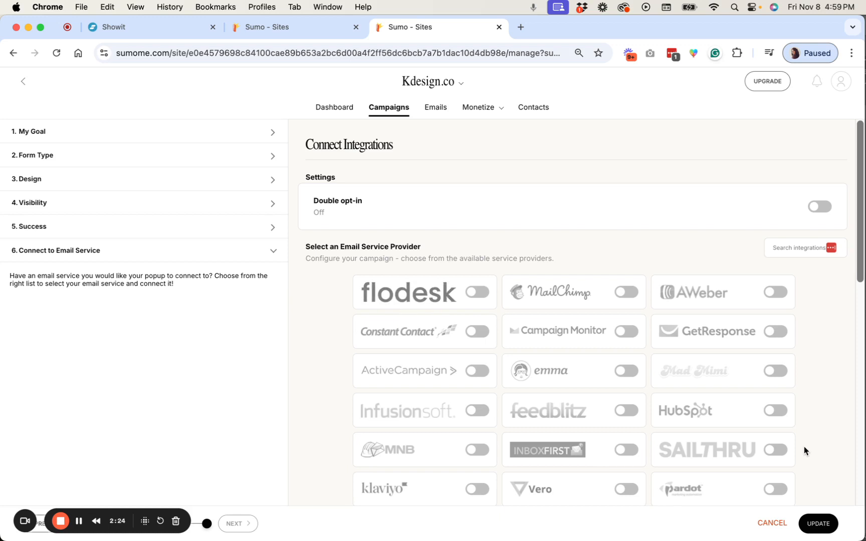
click(819, 525)
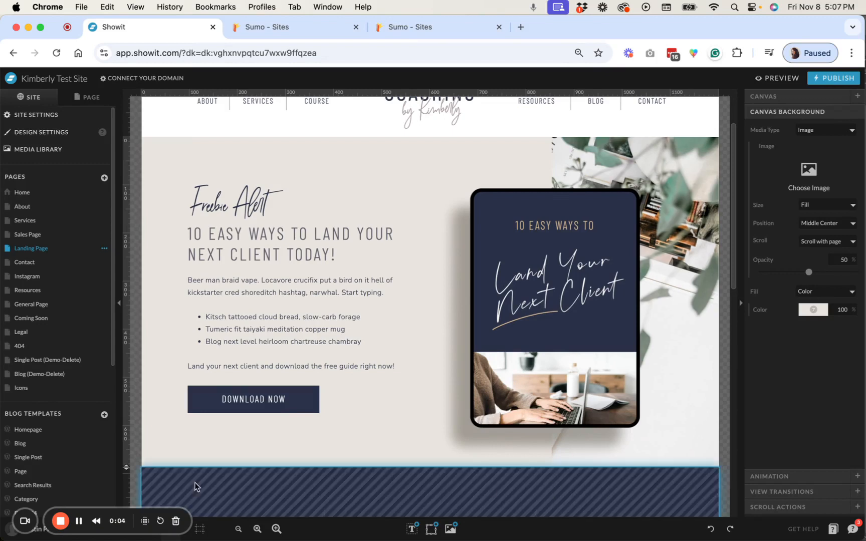
Remove the Show Canvas pop-up action from the DOWNLOAD NOW button's click actions in Showit
click(262, 402)
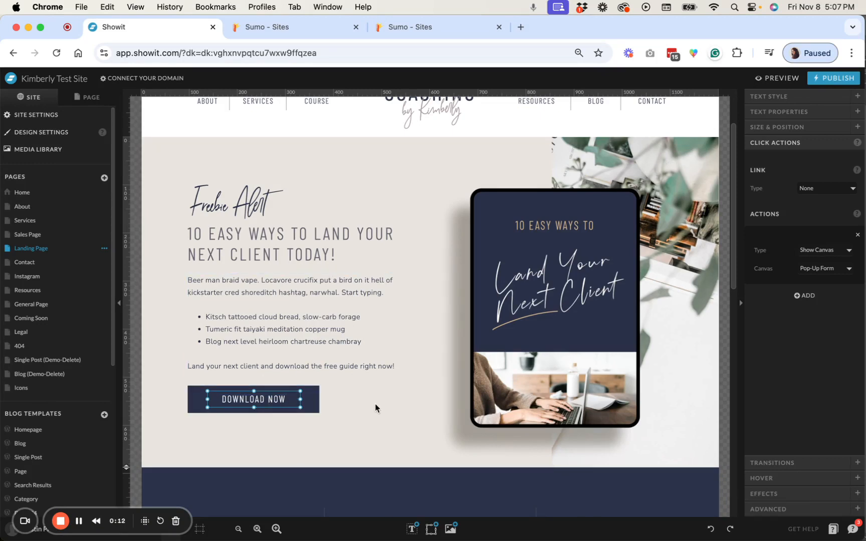
scroll(374, 403, down, 1)
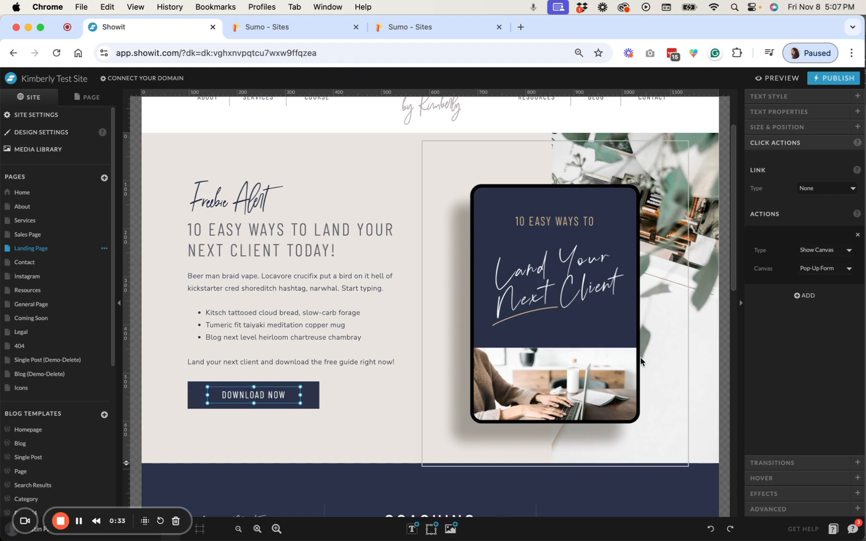
click(857, 235)
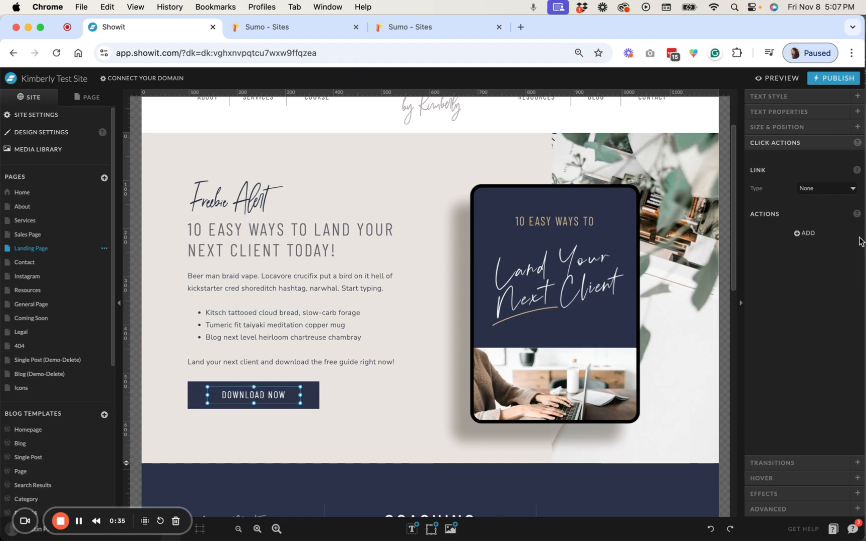
click(826, 189)
click(827, 193)
click(362, 409)
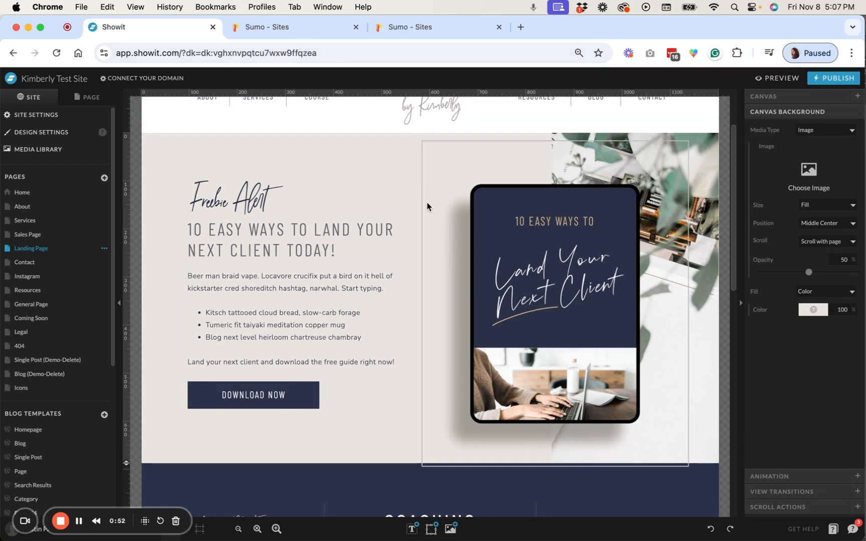
Preview the site and open the landing page preview in its own tab
click(789, 82)
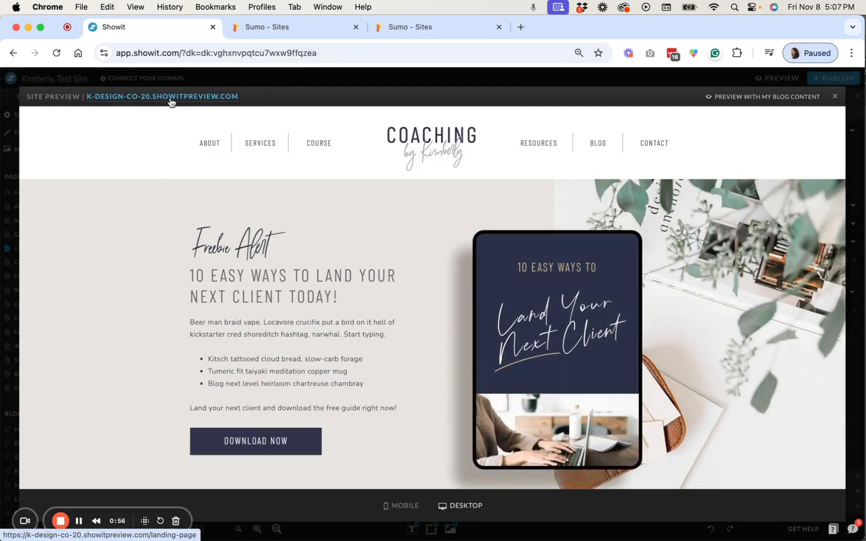
super+click(171, 97)
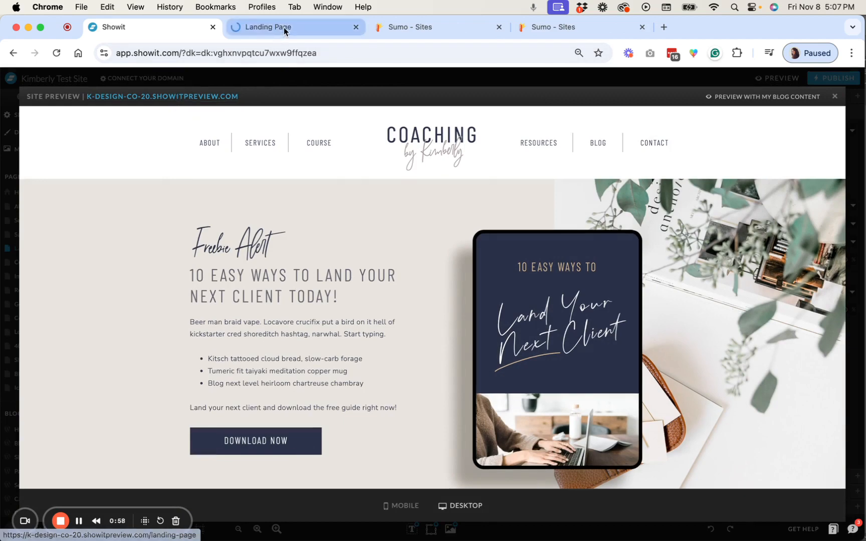
click(284, 27)
scroll(338, 261, down, 2)
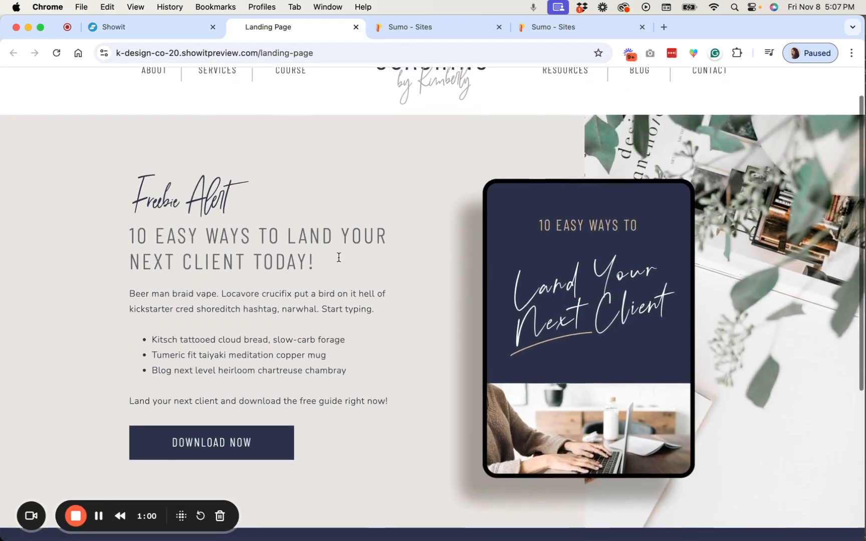
scroll(338, 261, down, 1)
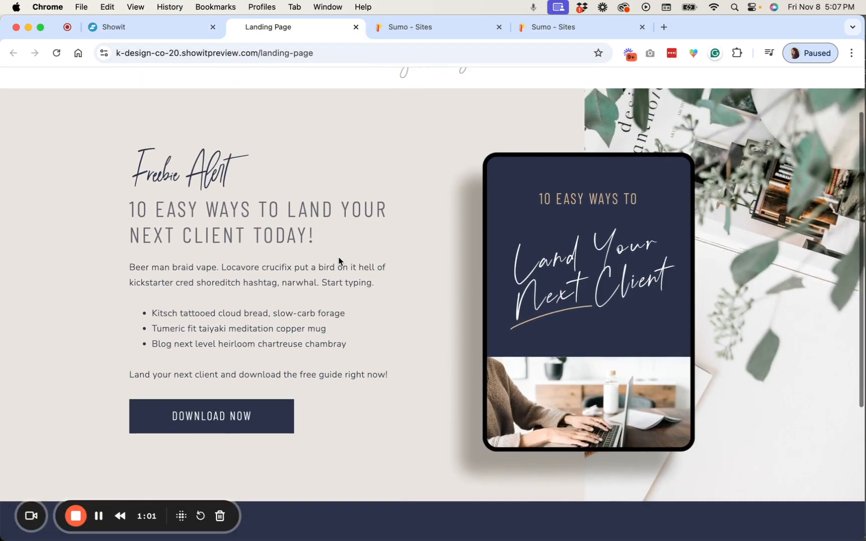
Test the DOWNLOAD NOW button by opening the popup and selecting its name and email fields
click(221, 423)
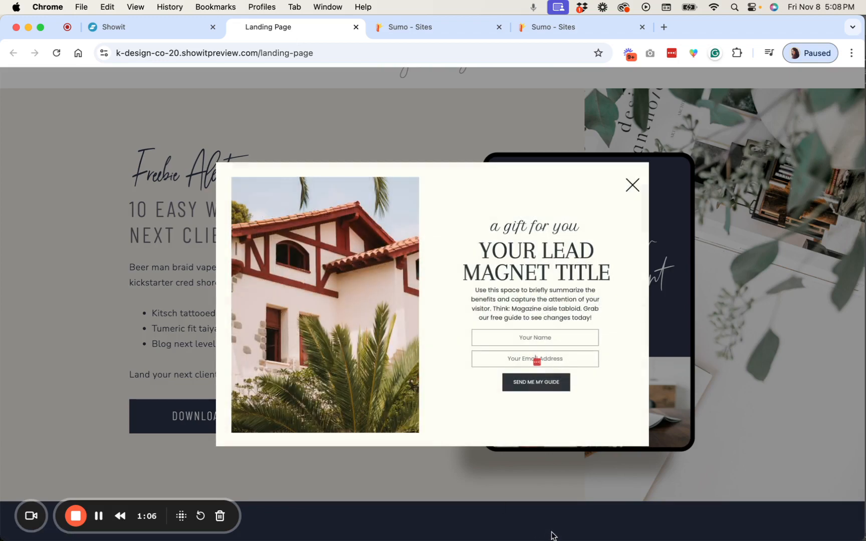
click(554, 341)
click(568, 357)
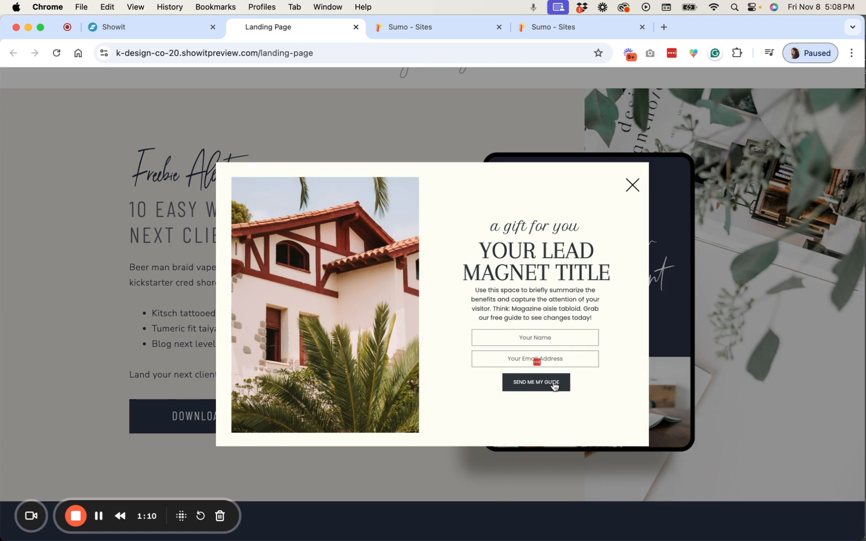